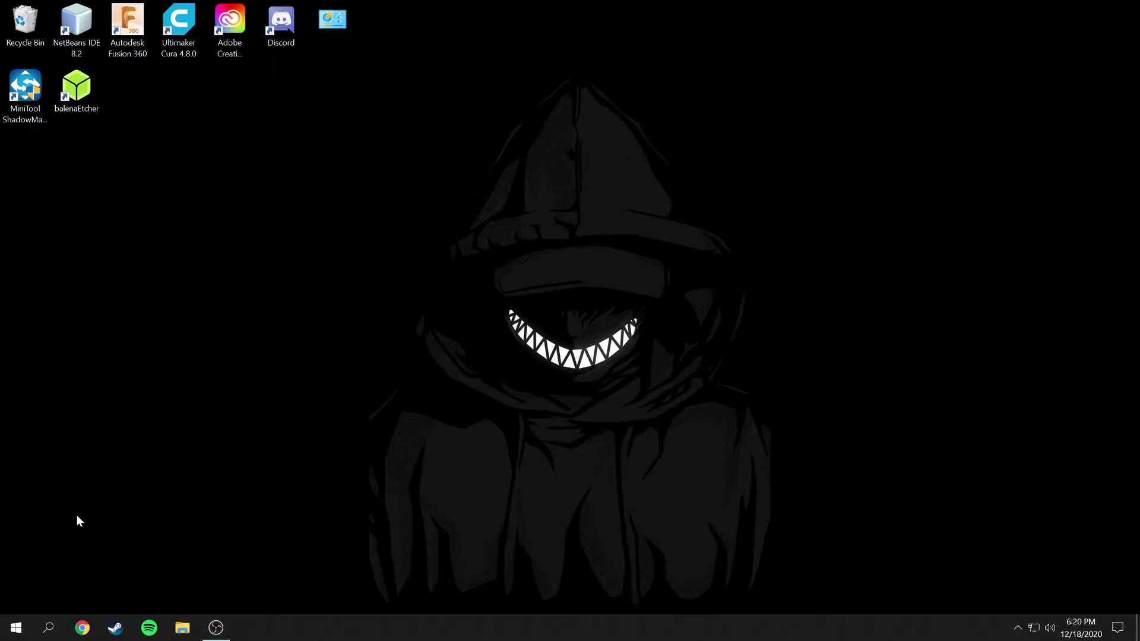
# - Open the Power & sleep page of the Windows system settings
pyautogui.click(17, 631)
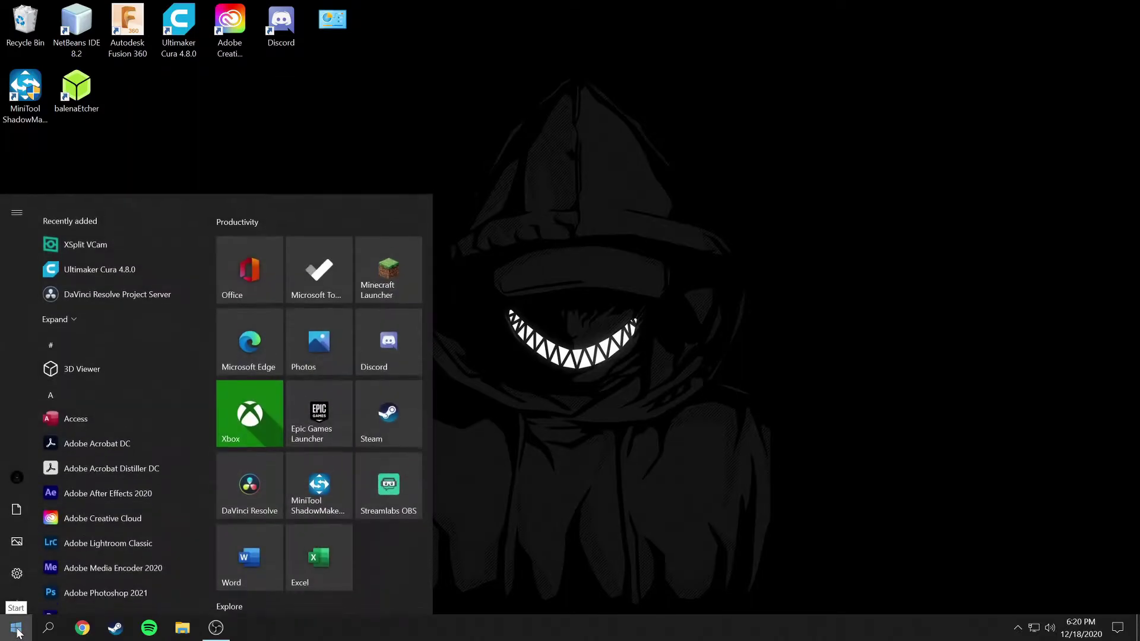
pyautogui.moveTo(18, 567)
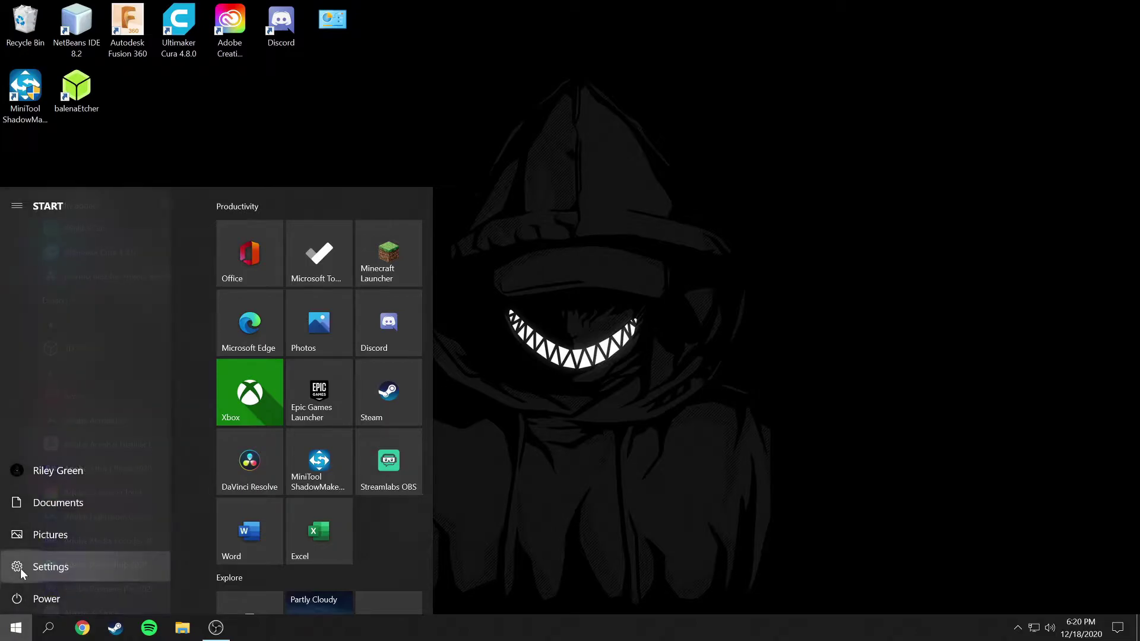
pyautogui.click(64, 568)
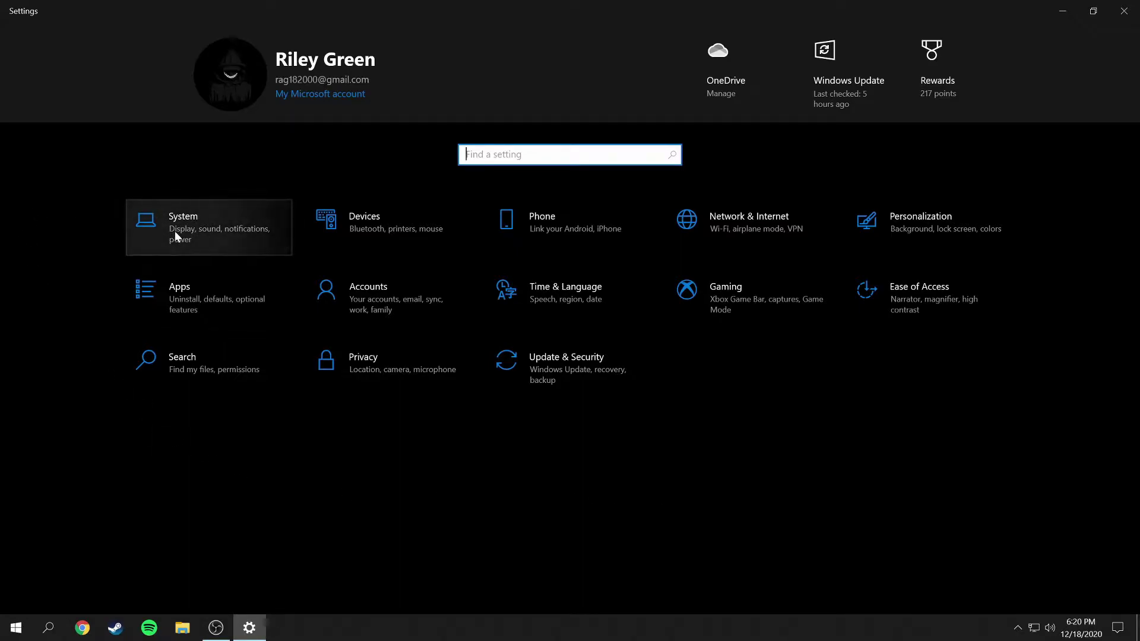
pyautogui.click(200, 238)
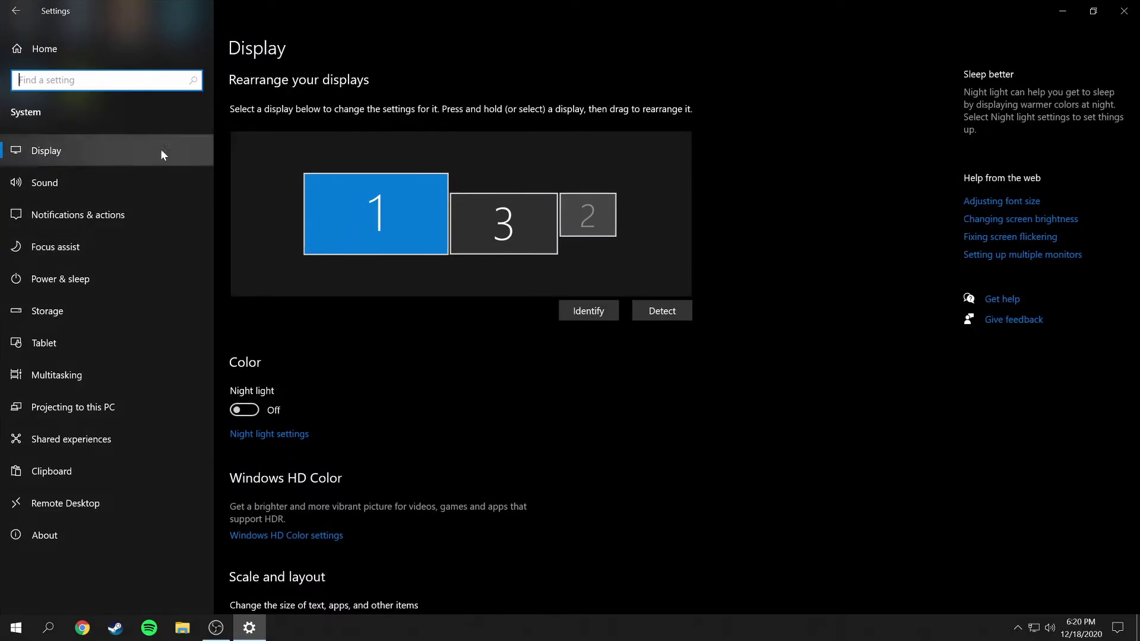
pyautogui.click(66, 283)
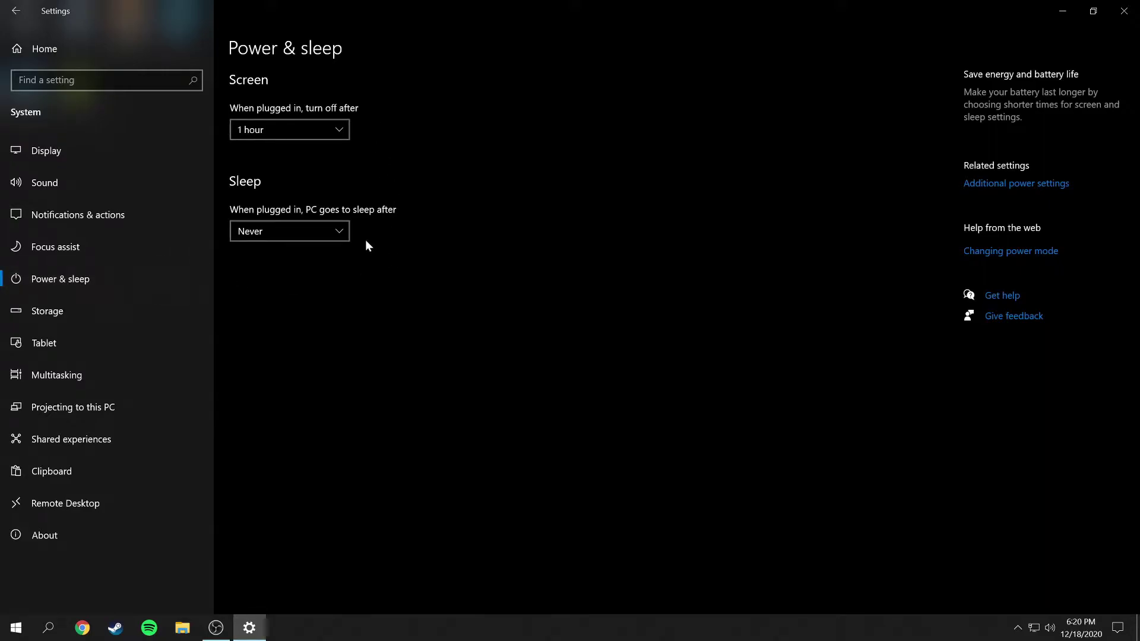
# - Set the screen to turn off after 1 hour when plugged in
pyautogui.click(290, 130)
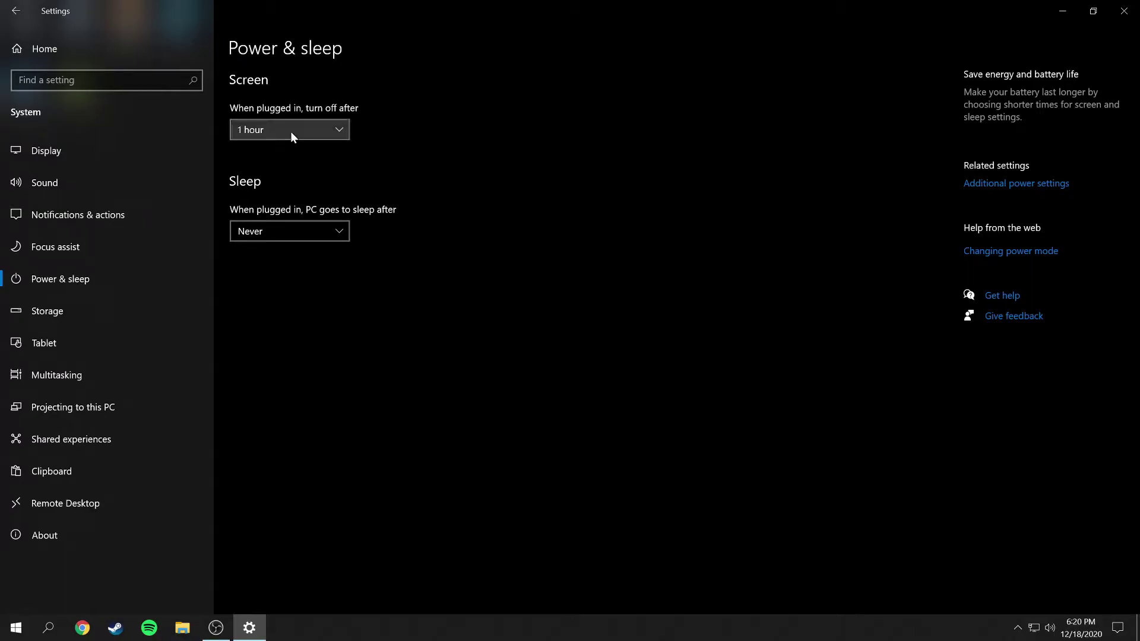
pyautogui.scroll(1, 310, 158)
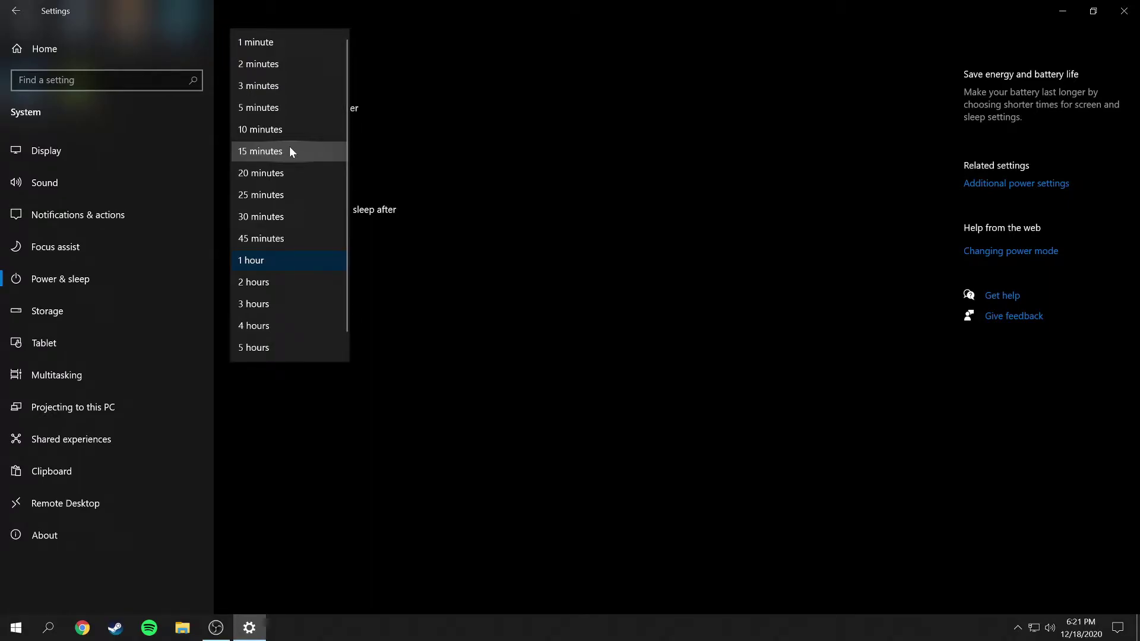
pyautogui.click(285, 262)
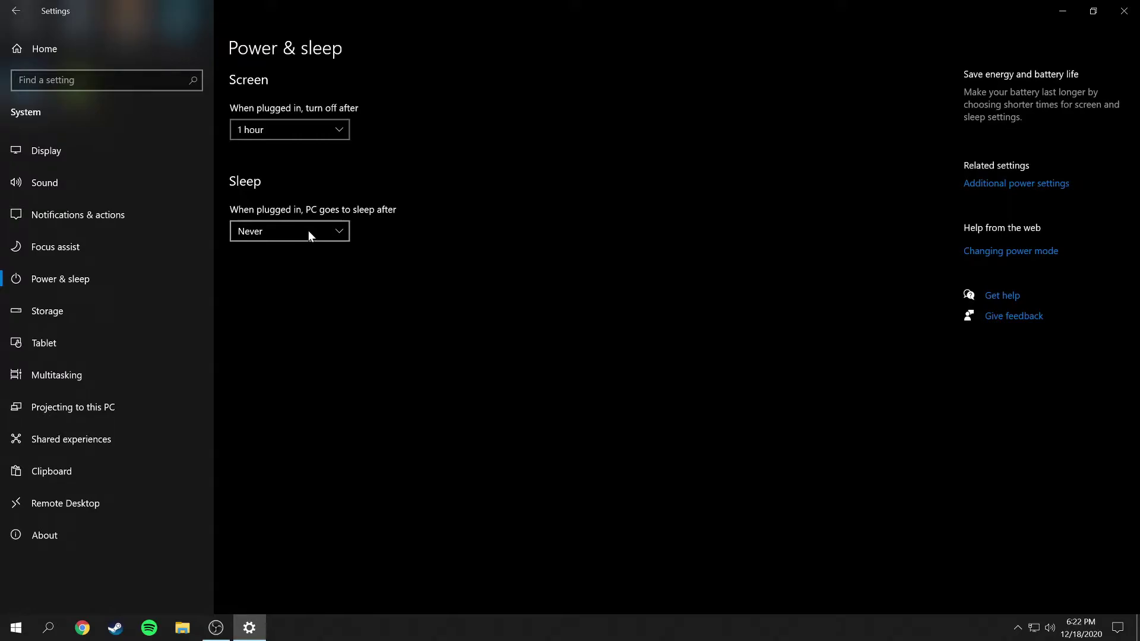
# - Review the available plugged-in sleep delays without choosing a different one
pyautogui.click(343, 230)
pyautogui.scroll(1, 332, 227)
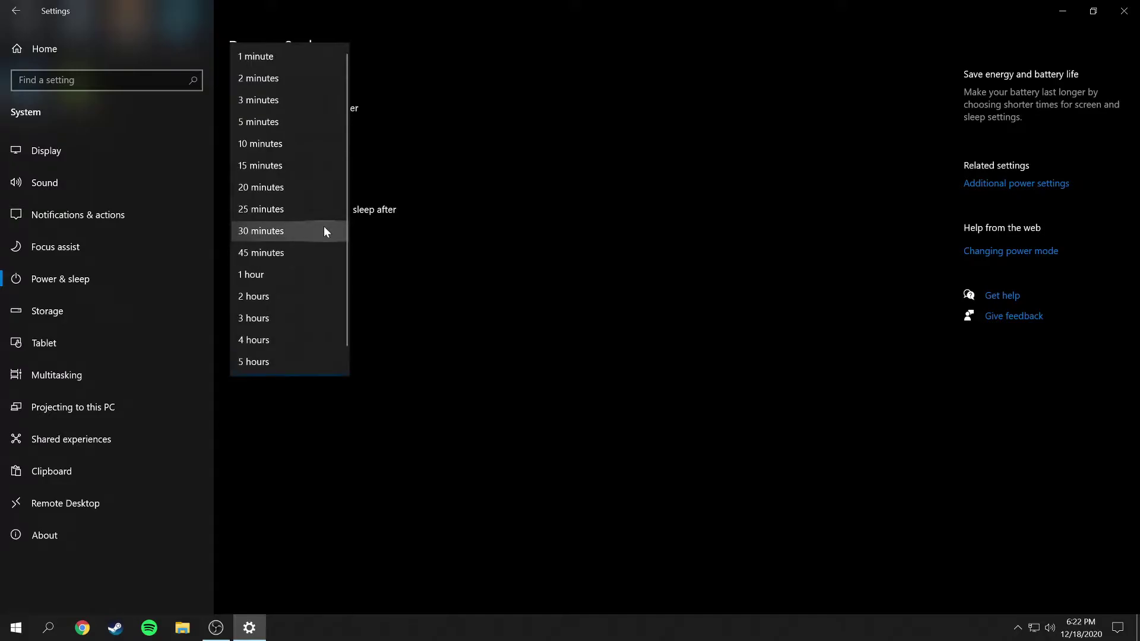
pyautogui.scroll(-1, 279, 155)
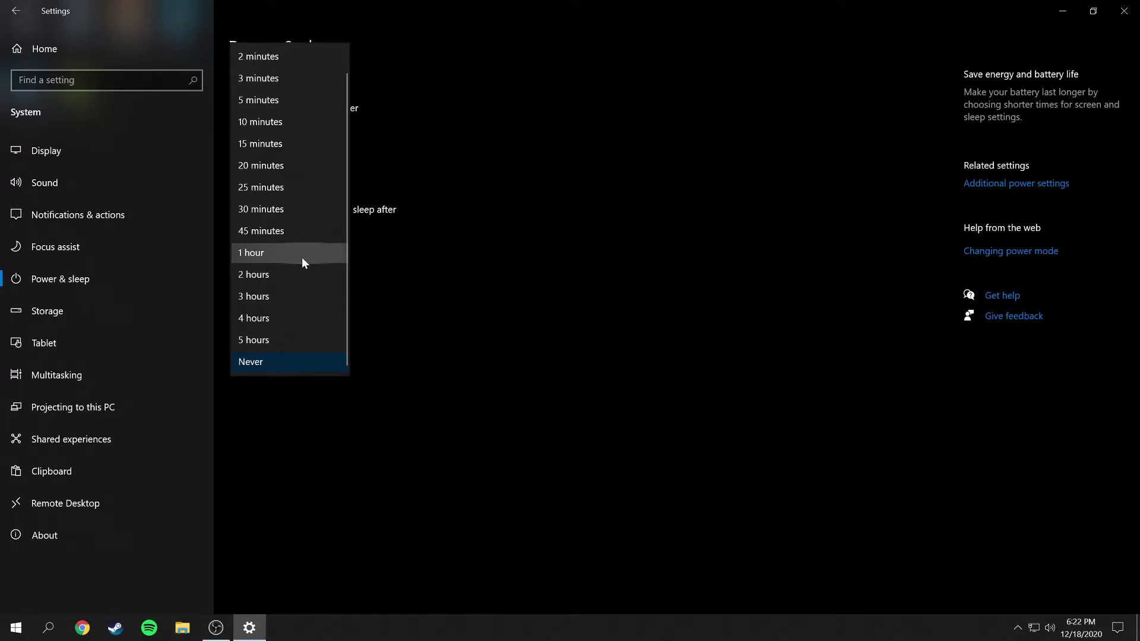
pyautogui.click(399, 265)
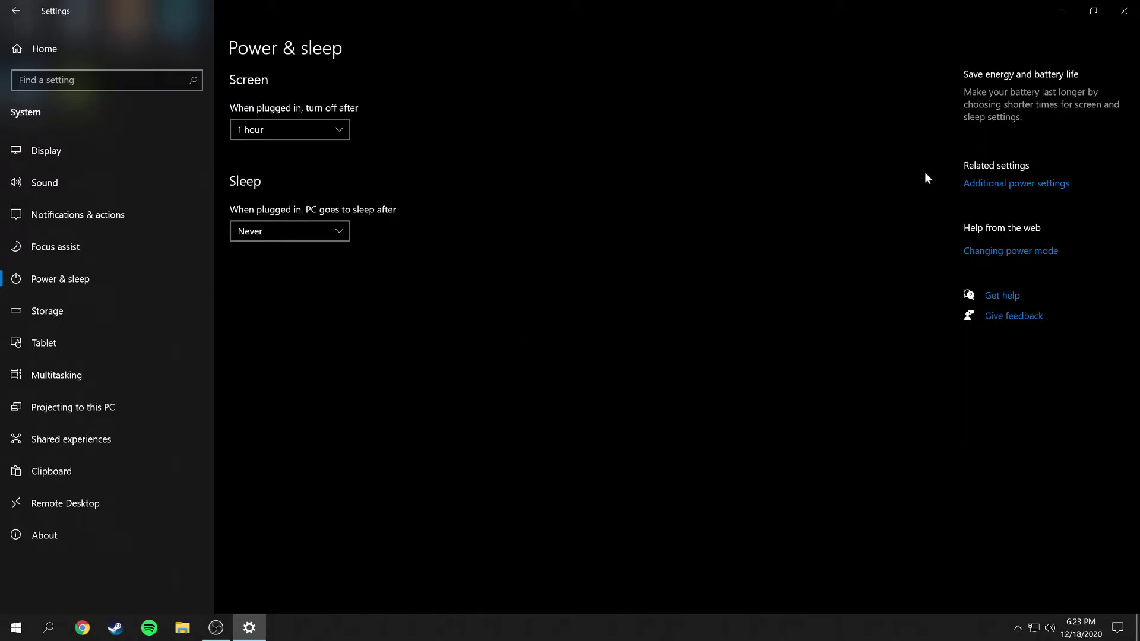
# - Open the advanced power settings of the Balanced (recommended) plan, found among the additional power plans
pyautogui.click(992, 185)
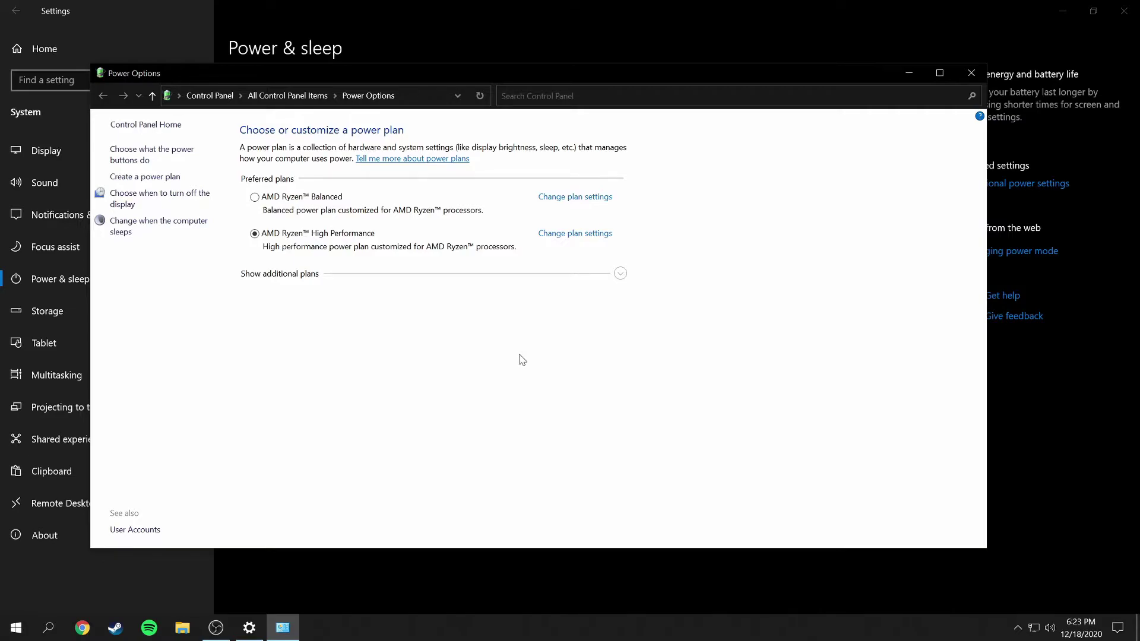
pyautogui.click(620, 273)
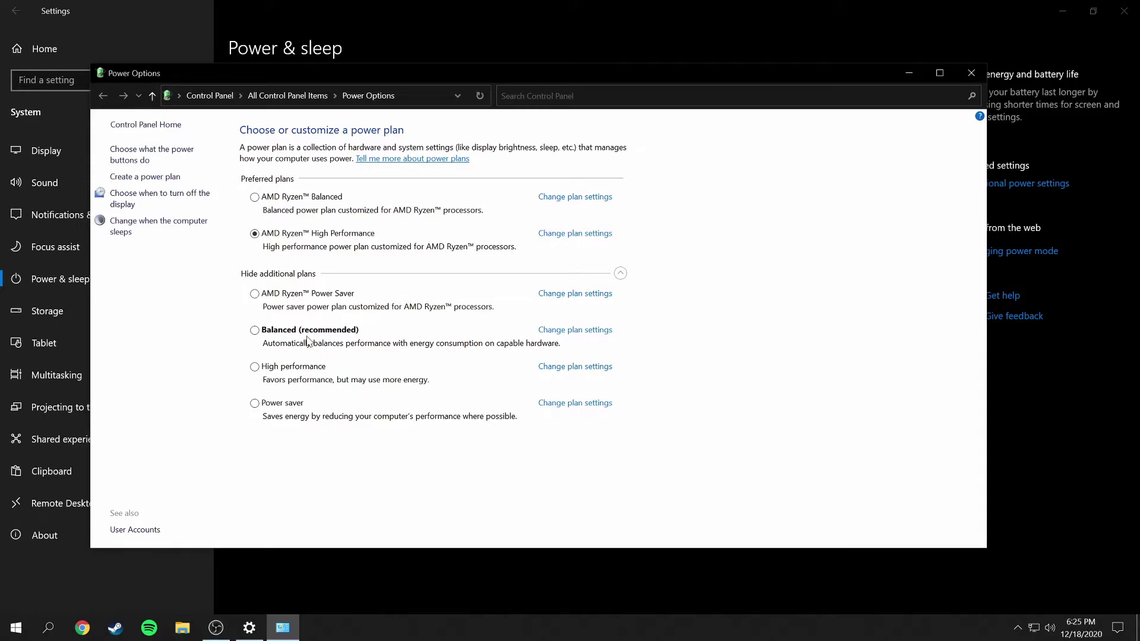
pyautogui.click(570, 338)
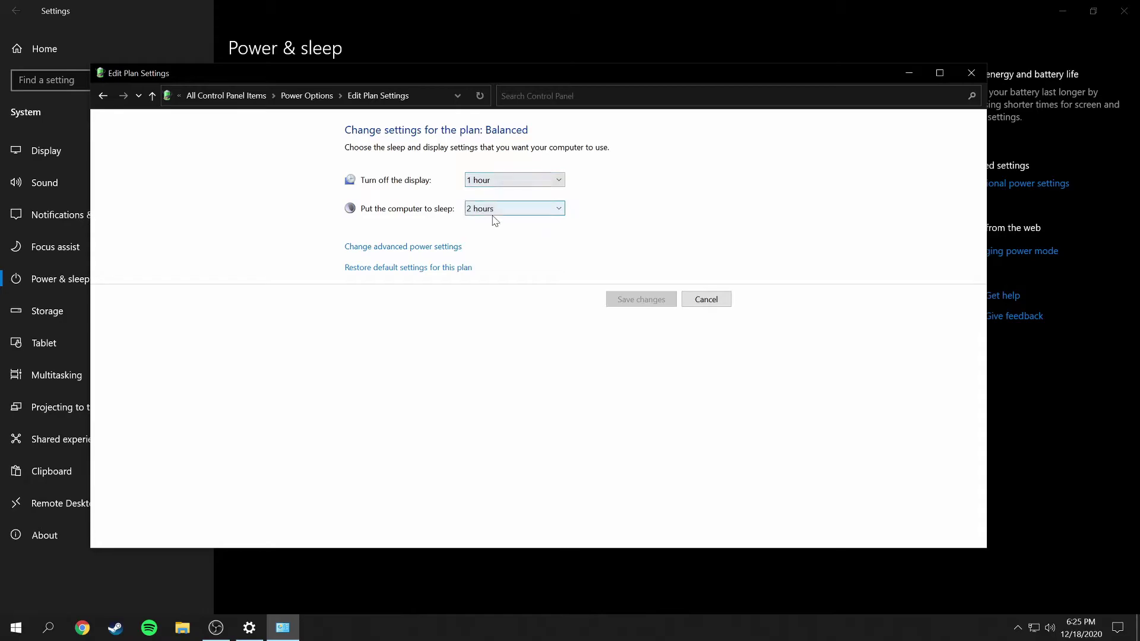
pyautogui.click(429, 249)
pyautogui.moveTo(141, 43); pyautogui.dragTo(214, 153)
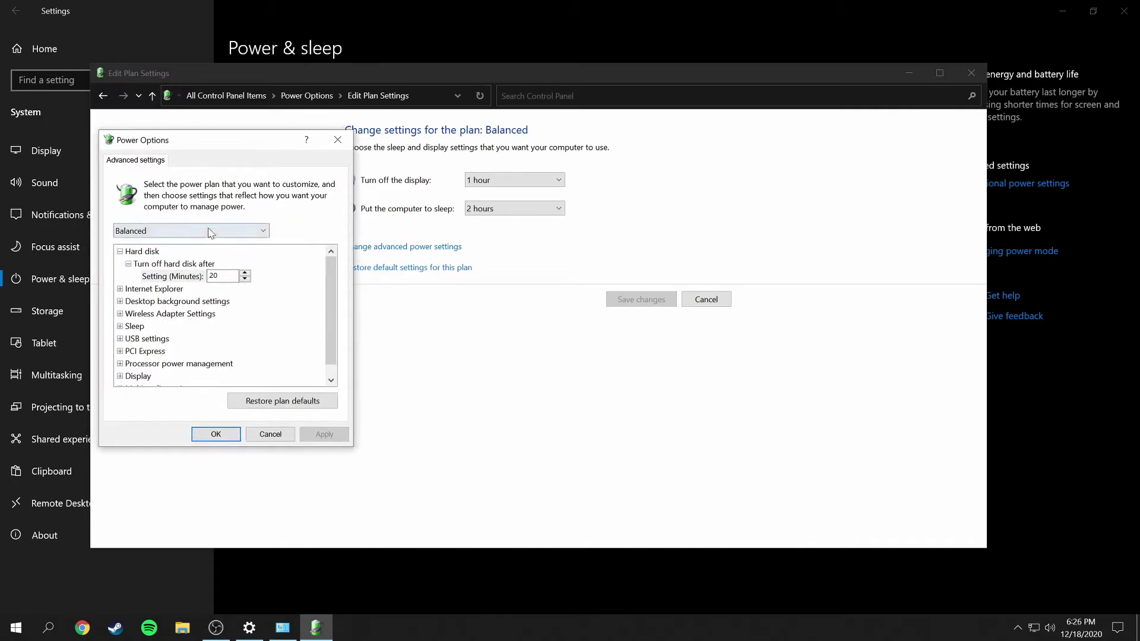
# - Review which power plans can be customized in the advanced settings, keeping Balanced selected
pyautogui.click(261, 232)
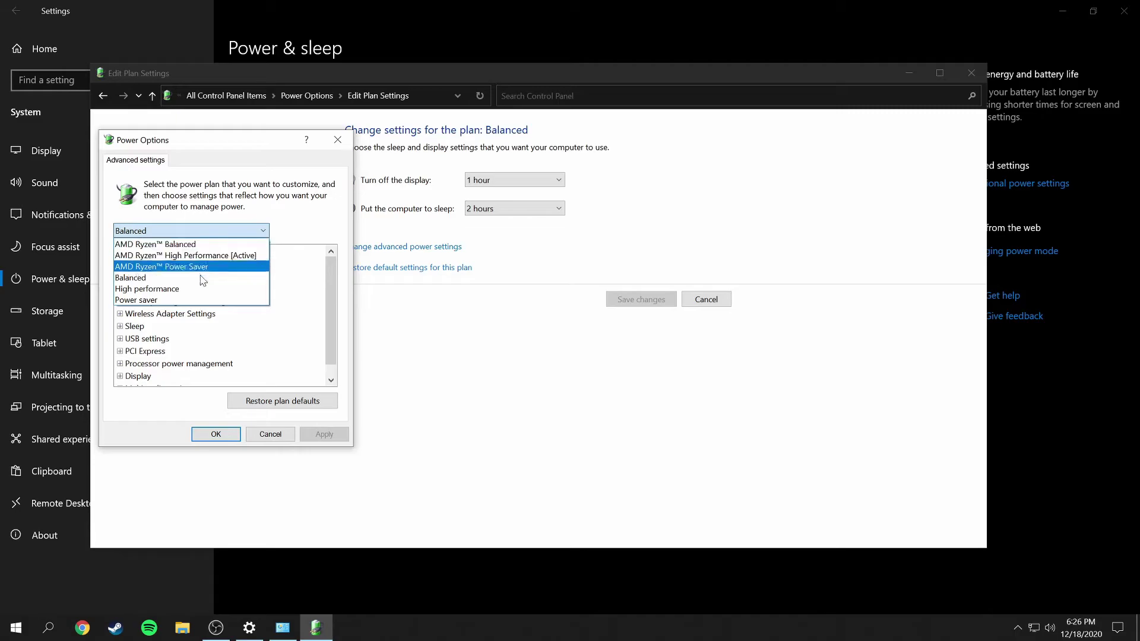
pyautogui.click(264, 233)
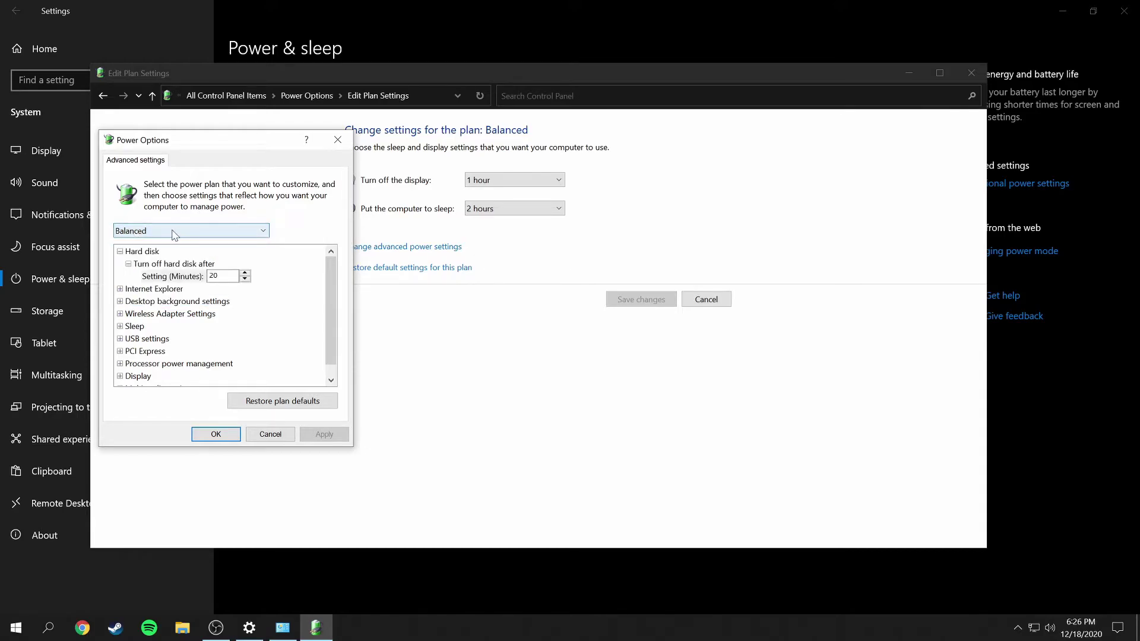
pyautogui.scroll(-1, 335, 321)
pyautogui.scroll(1, 332, 314)
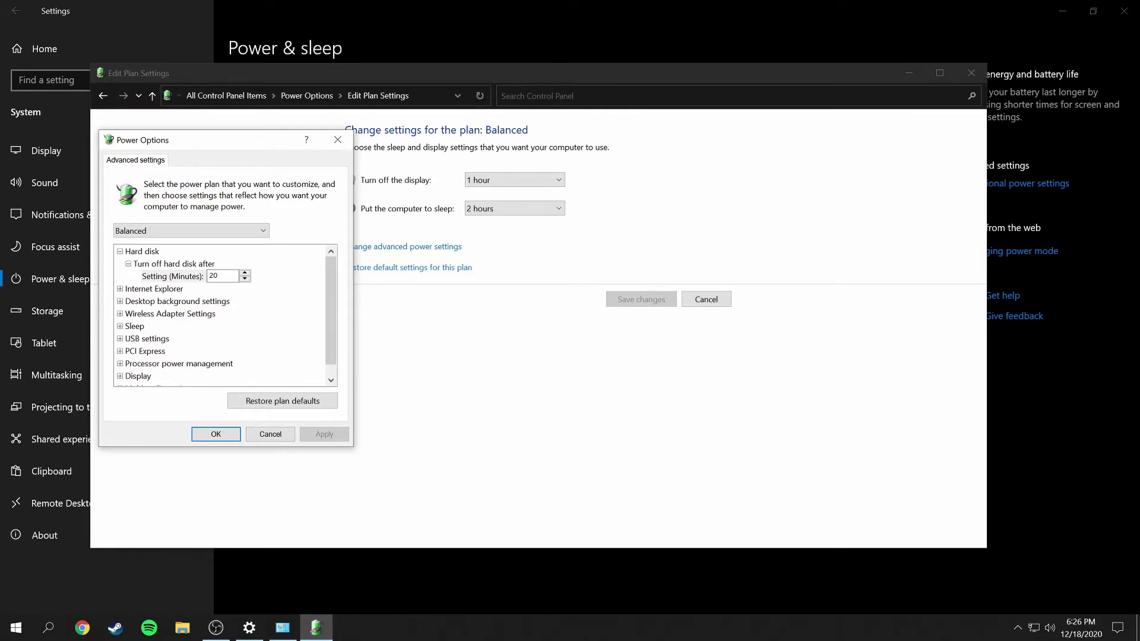
# - Check the Internet Explorer group of the Balanced plan's advanced settings and collapse it again
pyautogui.click(120, 289)
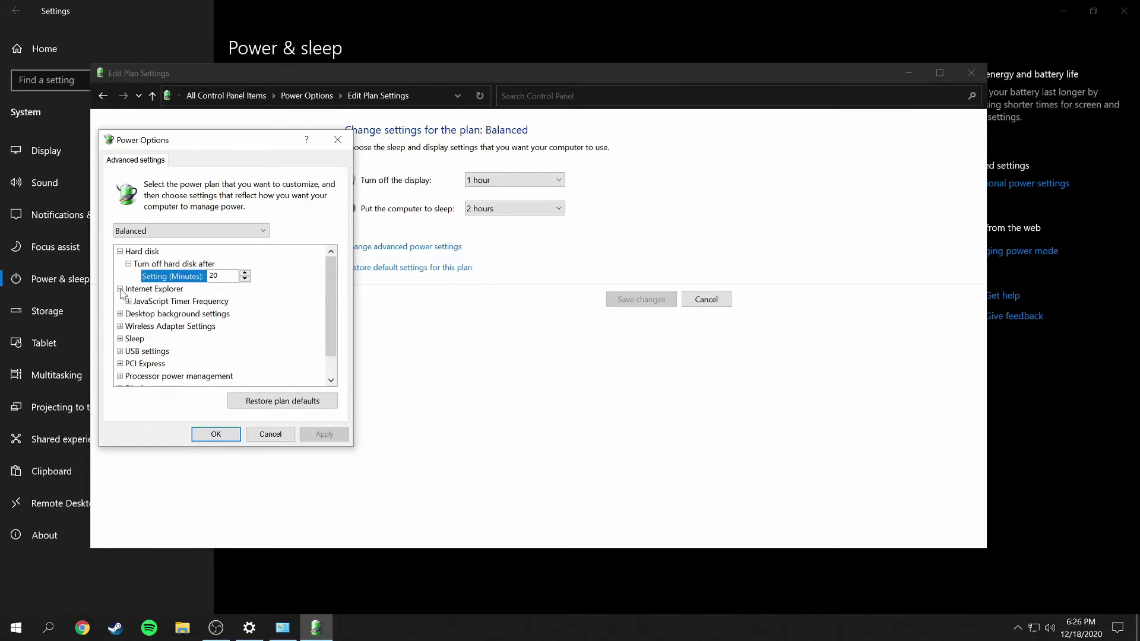
pyautogui.scroll(-1, 125, 283)
pyautogui.click(128, 277)
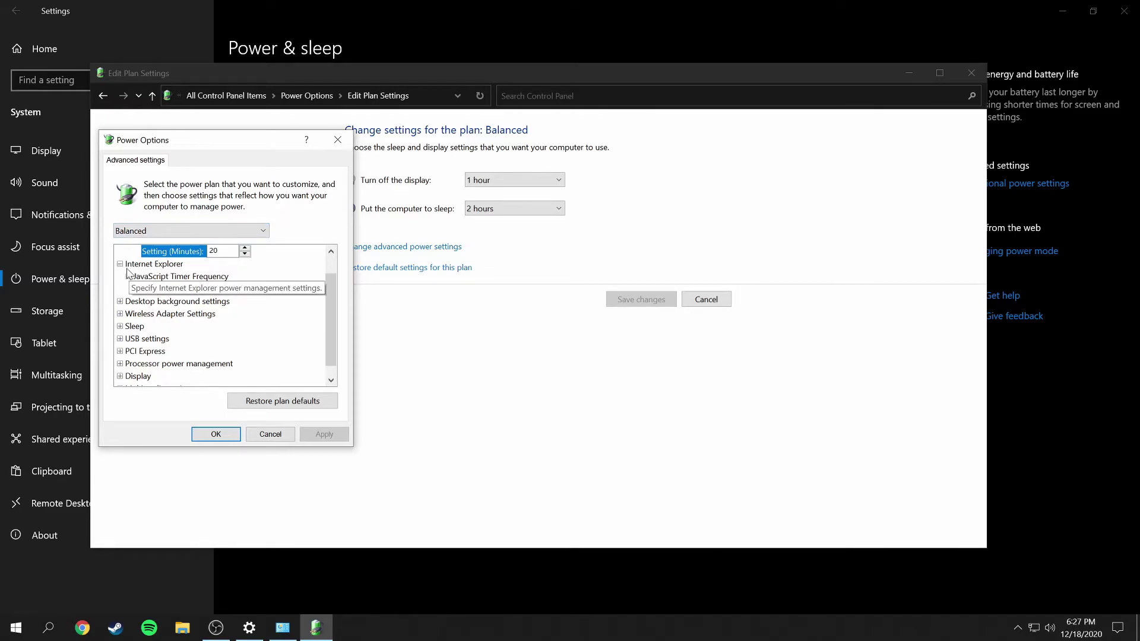
pyautogui.click(120, 265)
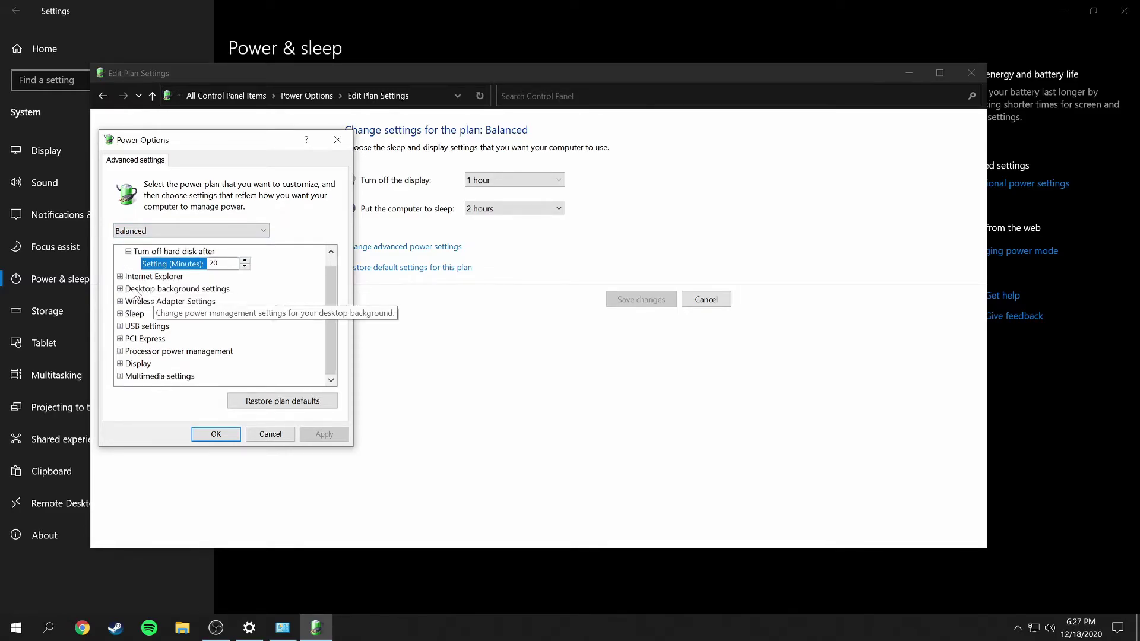
# - Inspect the desktop background slide show setting and the wireless adapter's Power Saving Mode, collapsing each group after viewing
pyautogui.click(121, 289)
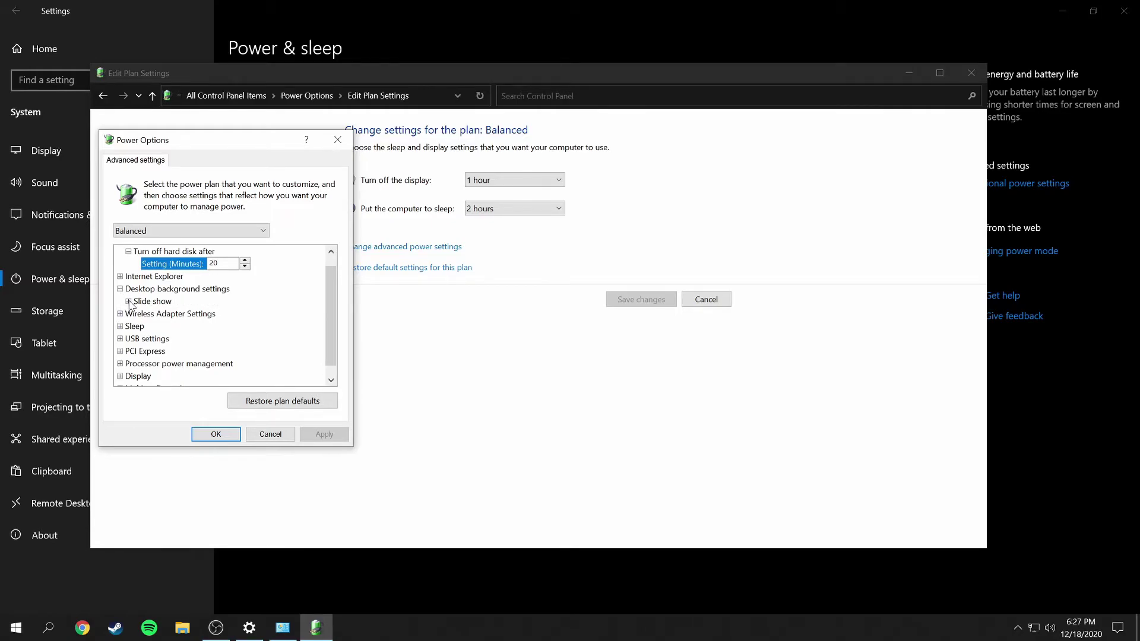
pyautogui.click(128, 302)
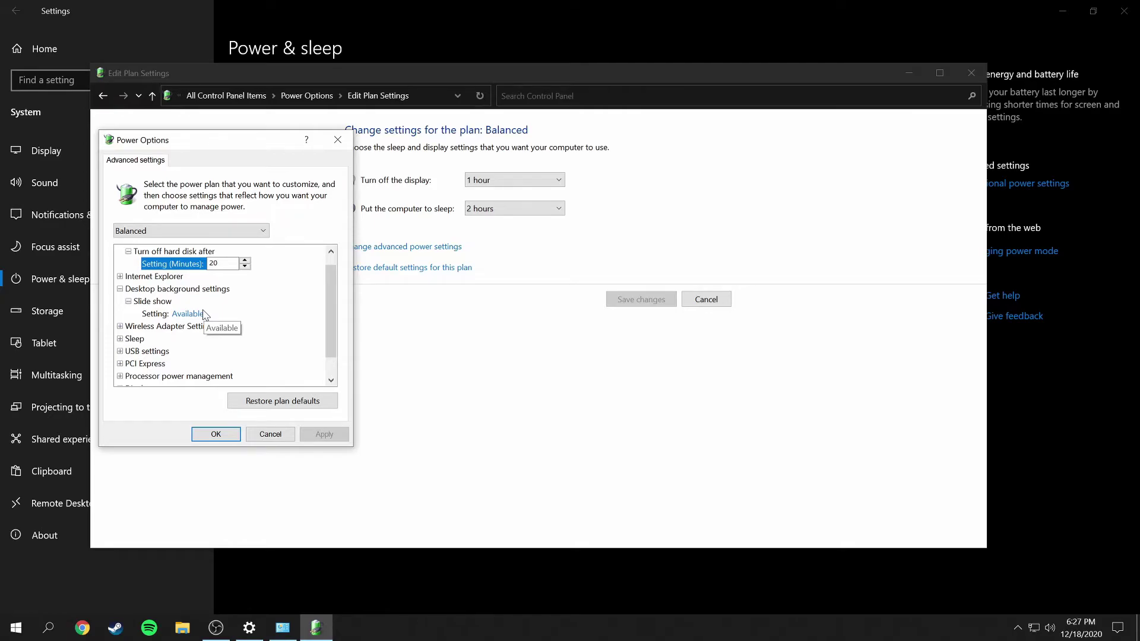
pyautogui.click(120, 289)
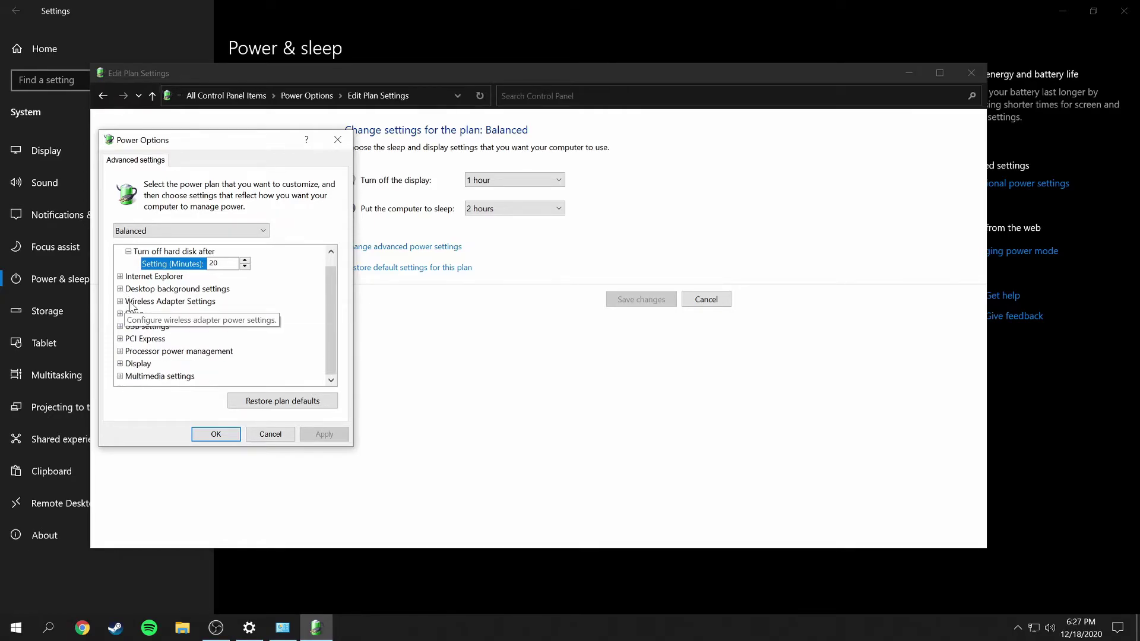
pyautogui.click(120, 302)
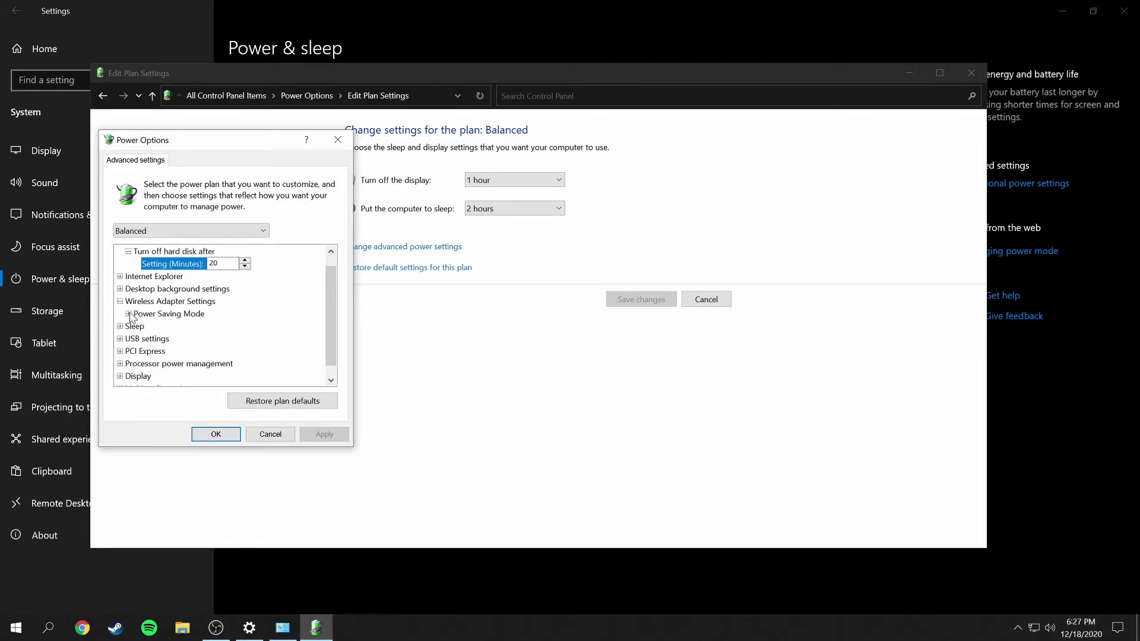
pyautogui.click(128, 314)
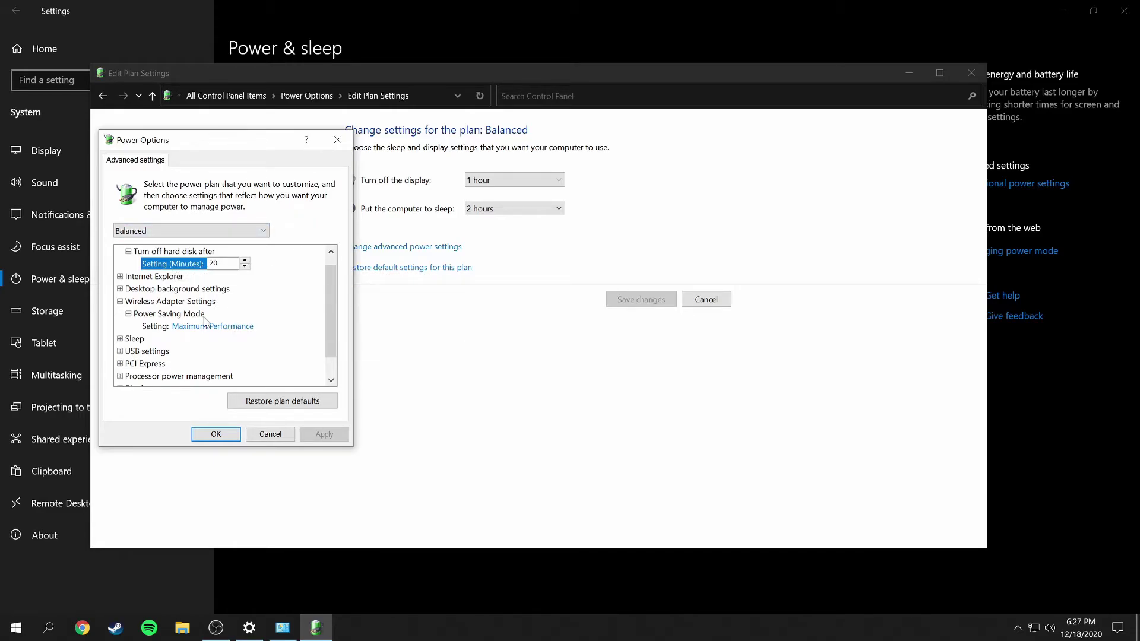
pyautogui.click(120, 301)
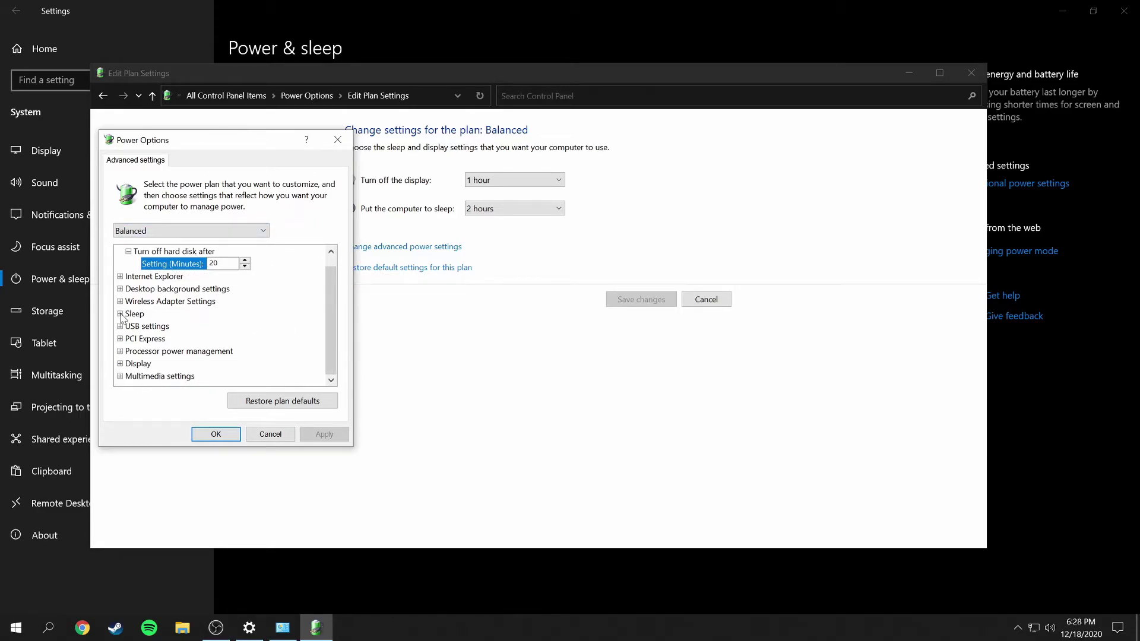
# - Examine the Sleep after, Allow hybrid sleep and Hibernate after settings in the Sleep group
pyautogui.click(120, 314)
pyautogui.scroll(-1, 174, 290)
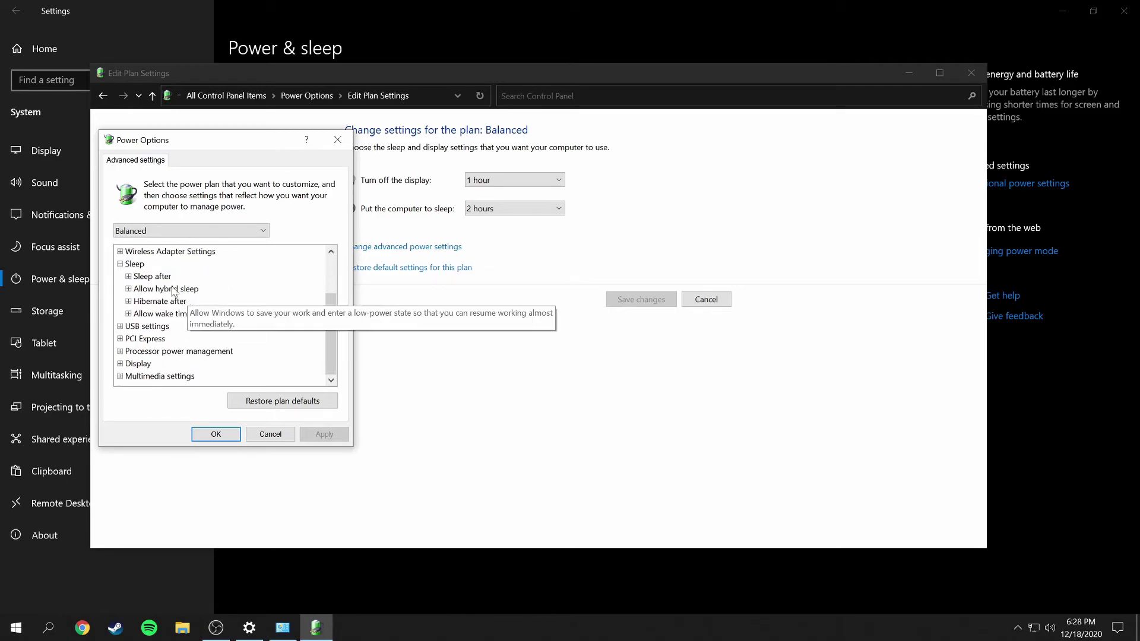
pyautogui.click(128, 276)
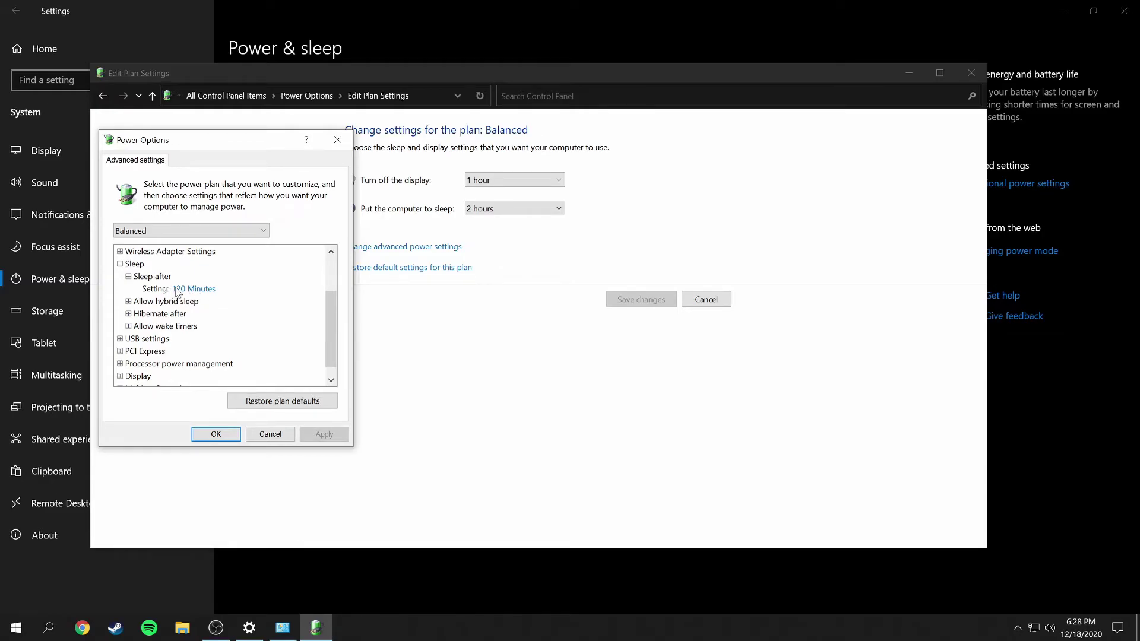
pyautogui.click(129, 277)
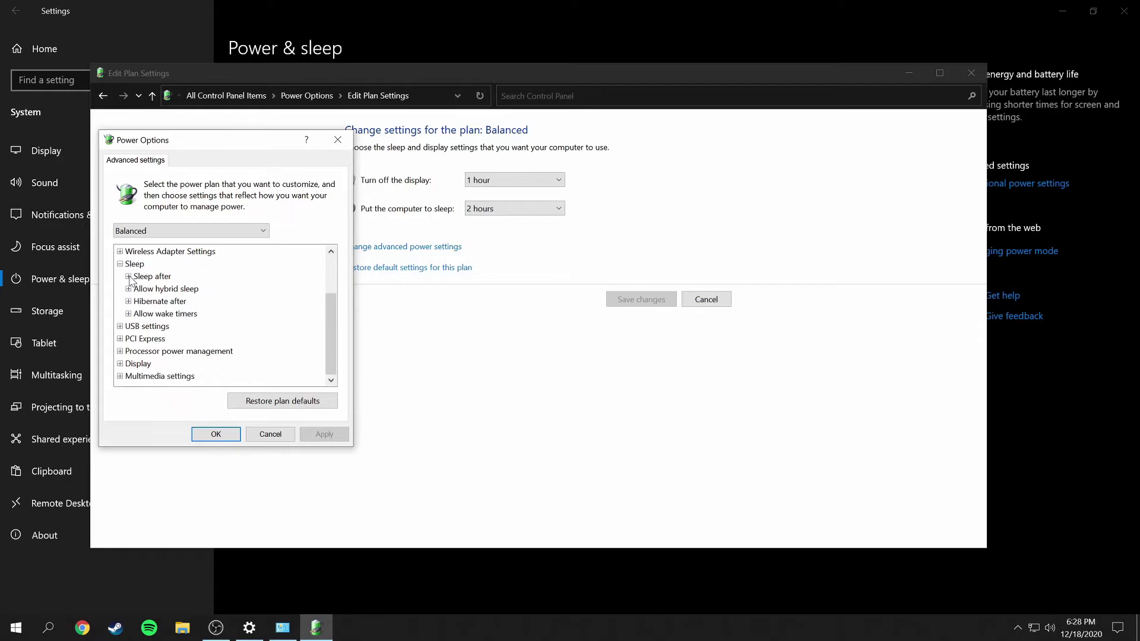
pyautogui.click(129, 289)
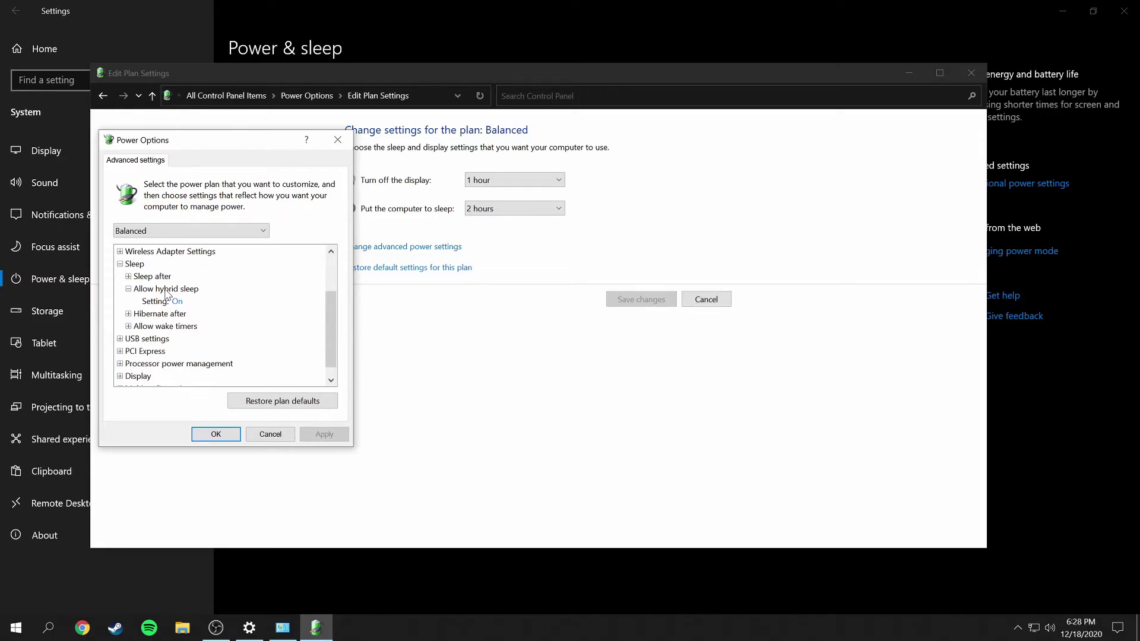
pyautogui.click(128, 288)
pyautogui.click(128, 301)
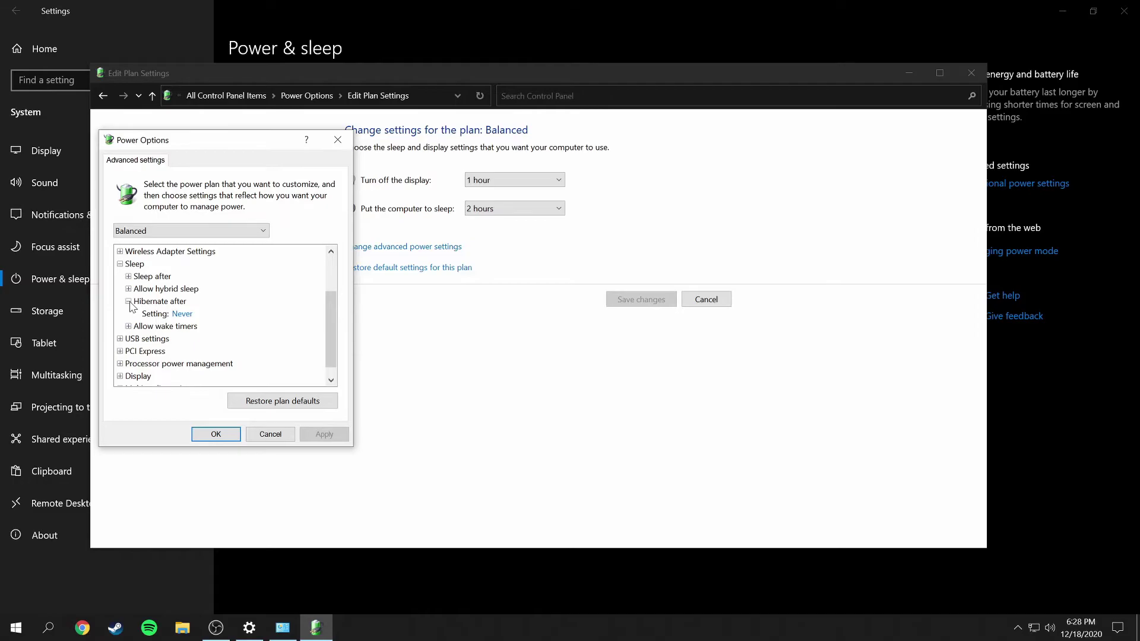
pyautogui.click(128, 301)
# - Review the available Allow wake timers options in the Sleep group, keeping Enable, and collapse the group
pyautogui.click(128, 313)
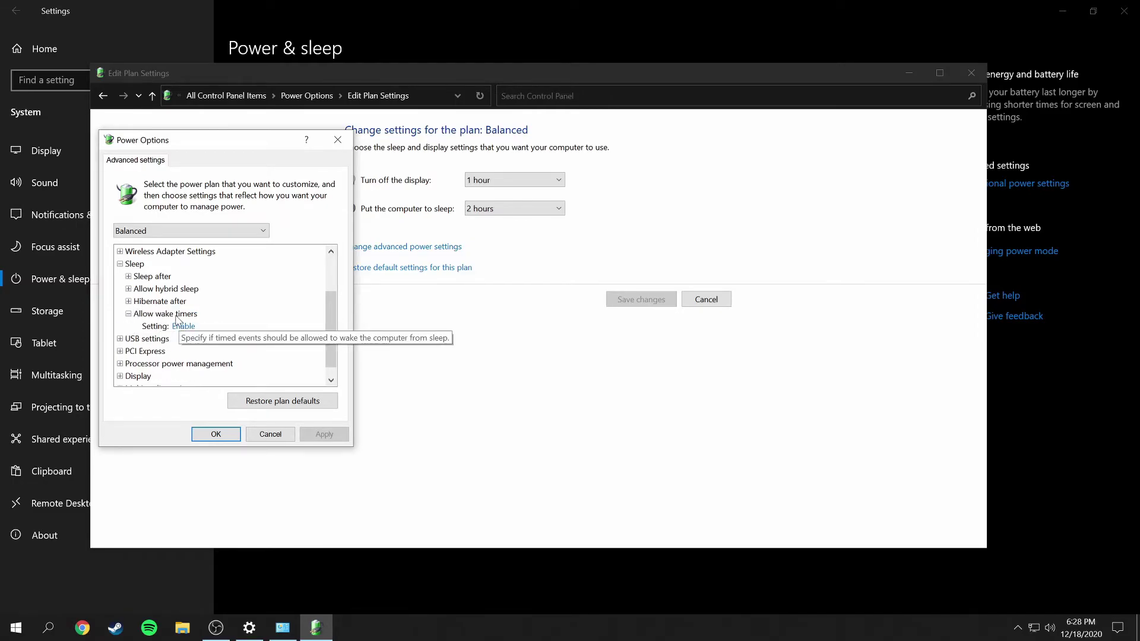
pyautogui.click(182, 327)
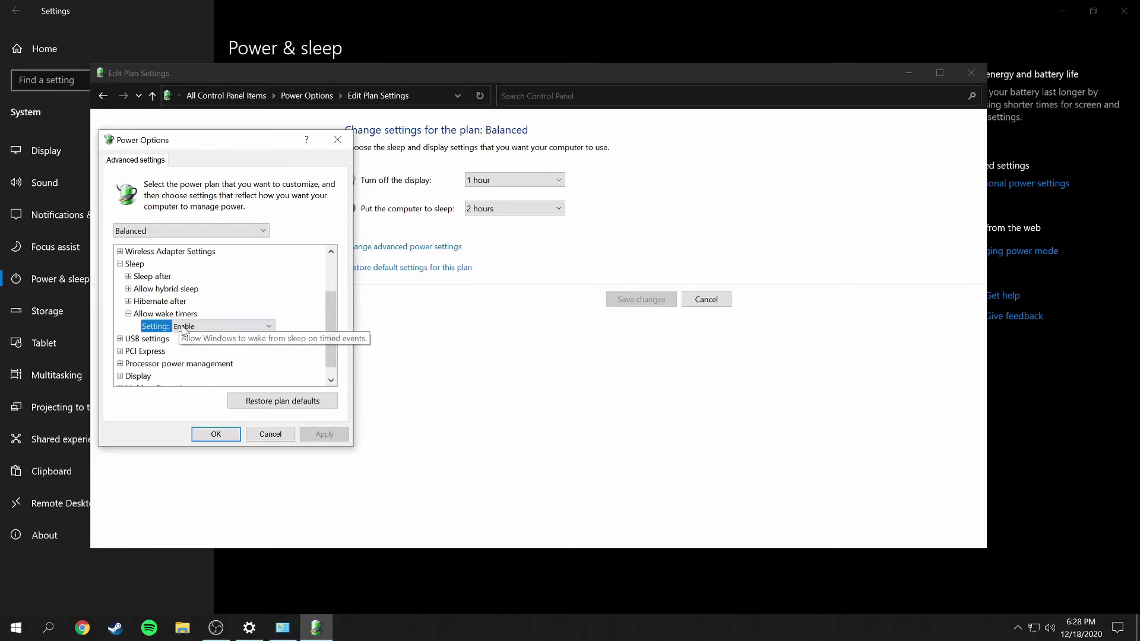
pyautogui.click(202, 328)
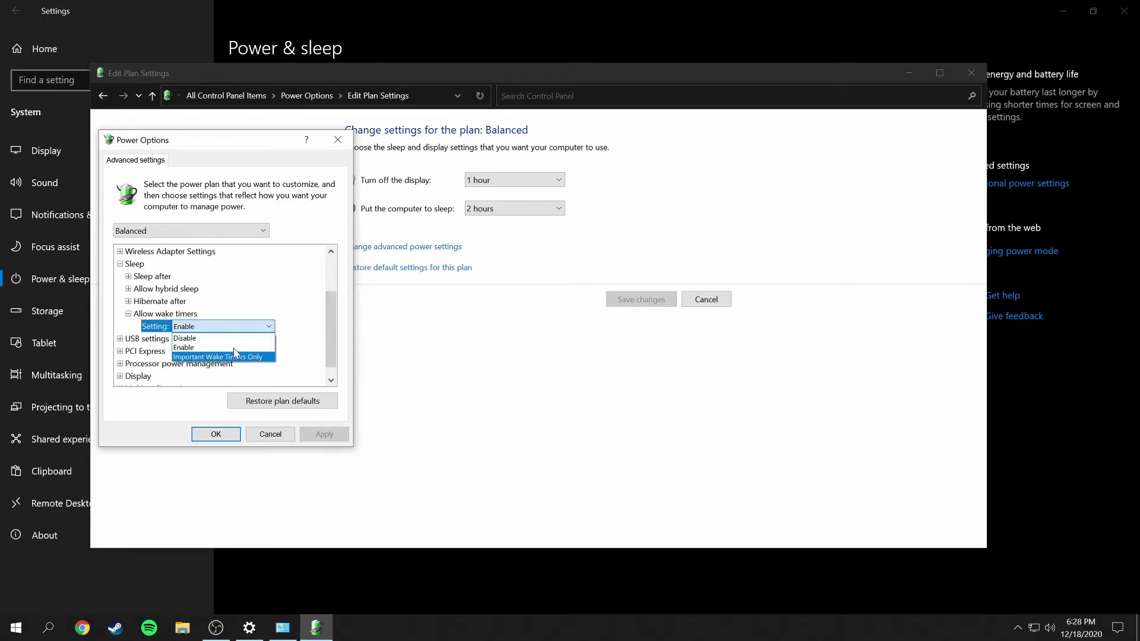
pyautogui.click(236, 326)
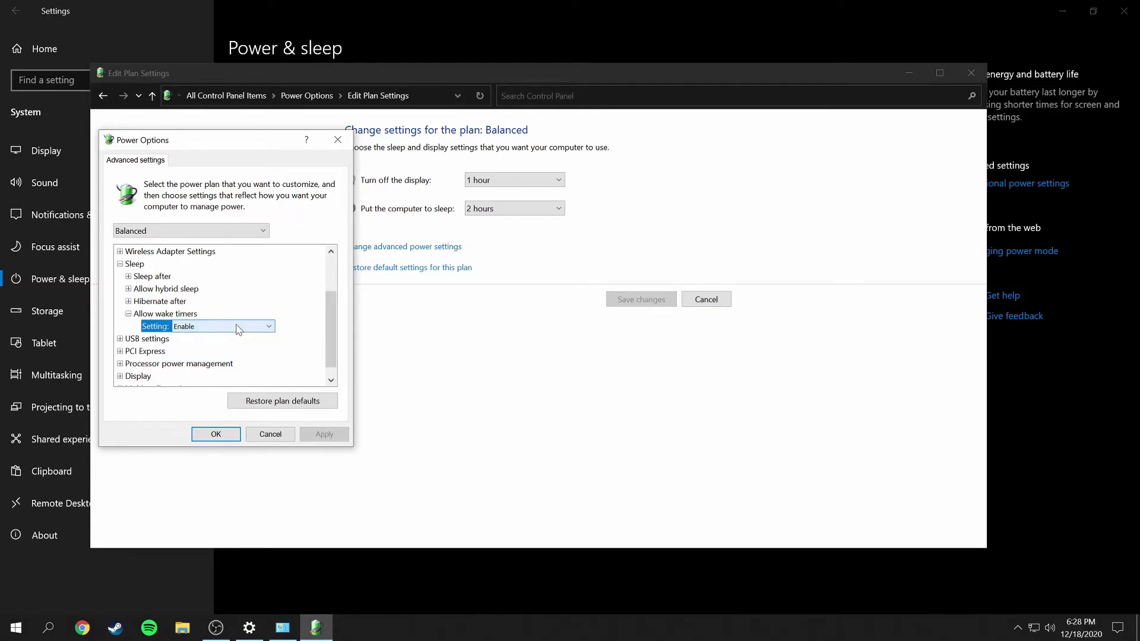
pyautogui.click(128, 313)
pyautogui.click(120, 264)
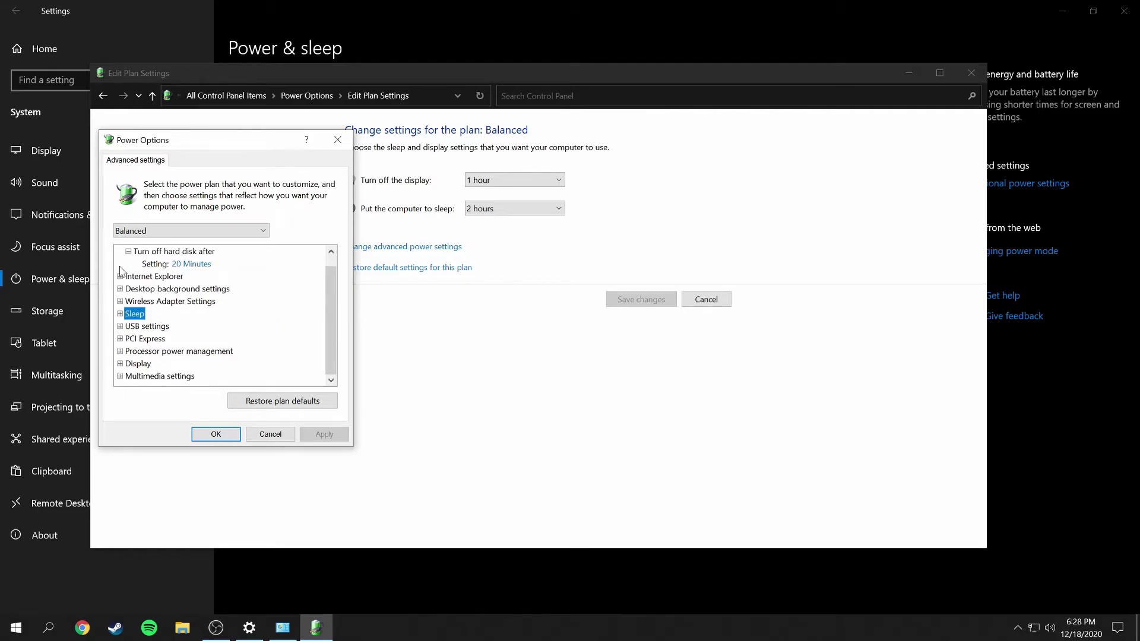
# - Inspect the USB selective suspend setting in the USB settings group, keep it Enabled, and collapse the group
pyautogui.click(120, 327)
pyautogui.click(128, 339)
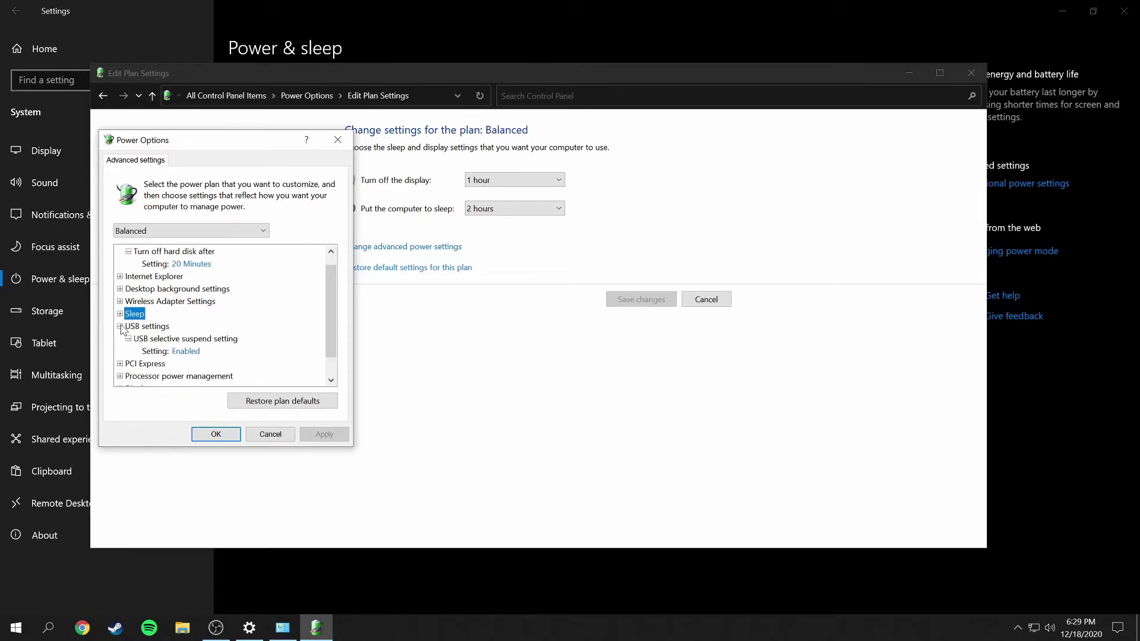
pyautogui.click(186, 351)
pyautogui.click(205, 352)
pyautogui.click(205, 353)
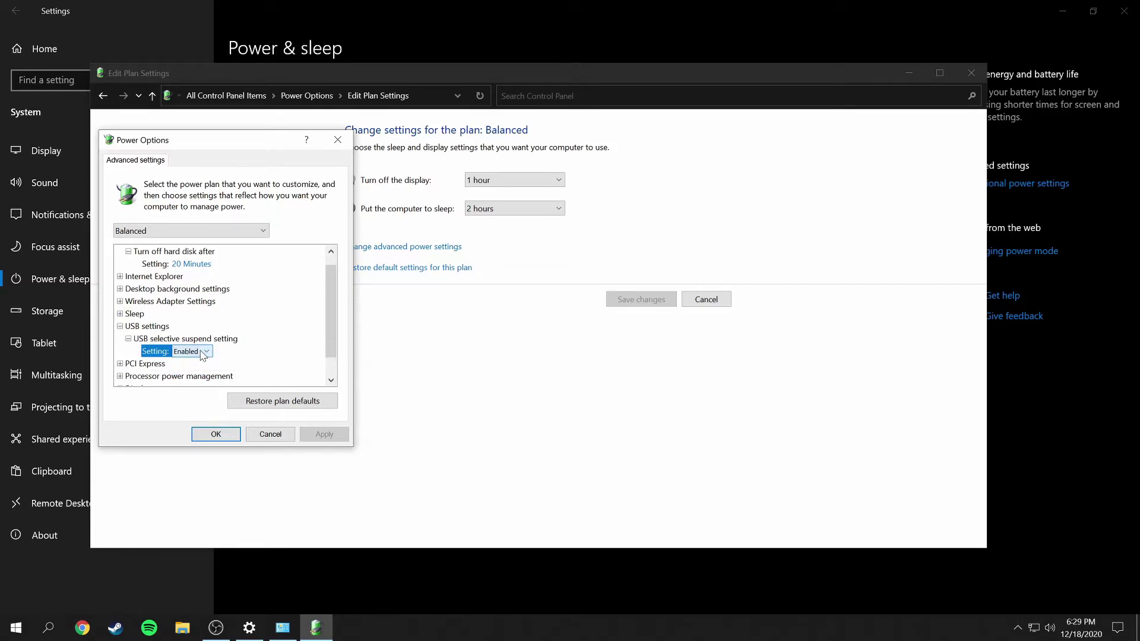
pyautogui.click(120, 326)
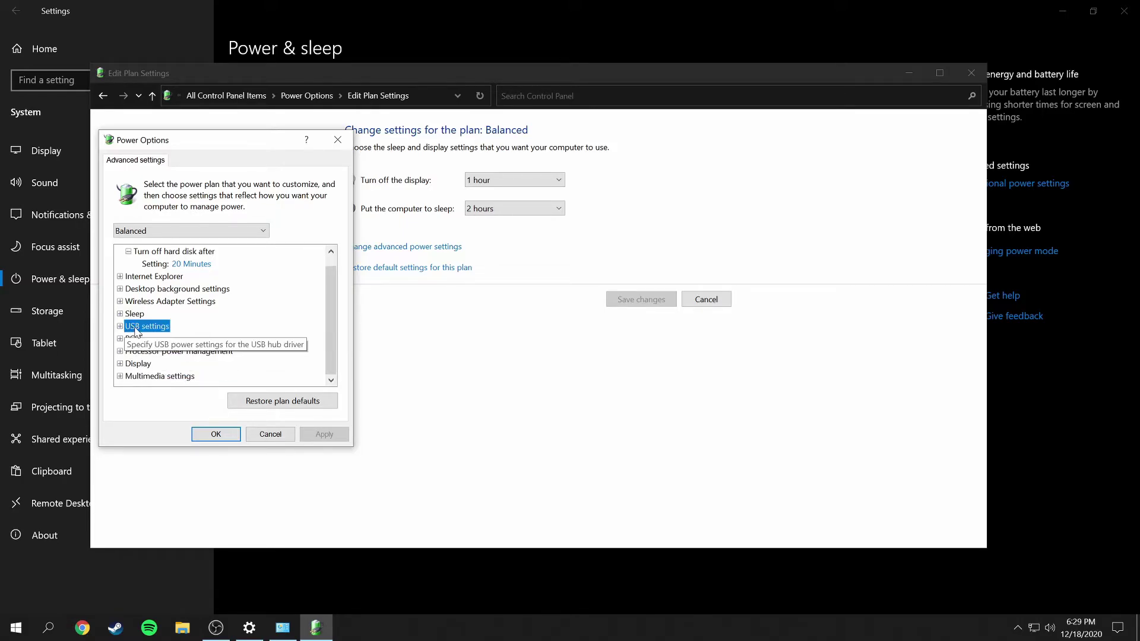
# - Review the Link State Power Management options under PCI Express, keeping Moderate power savings, and collapse the group
pyautogui.click(120, 338)
pyautogui.click(128, 351)
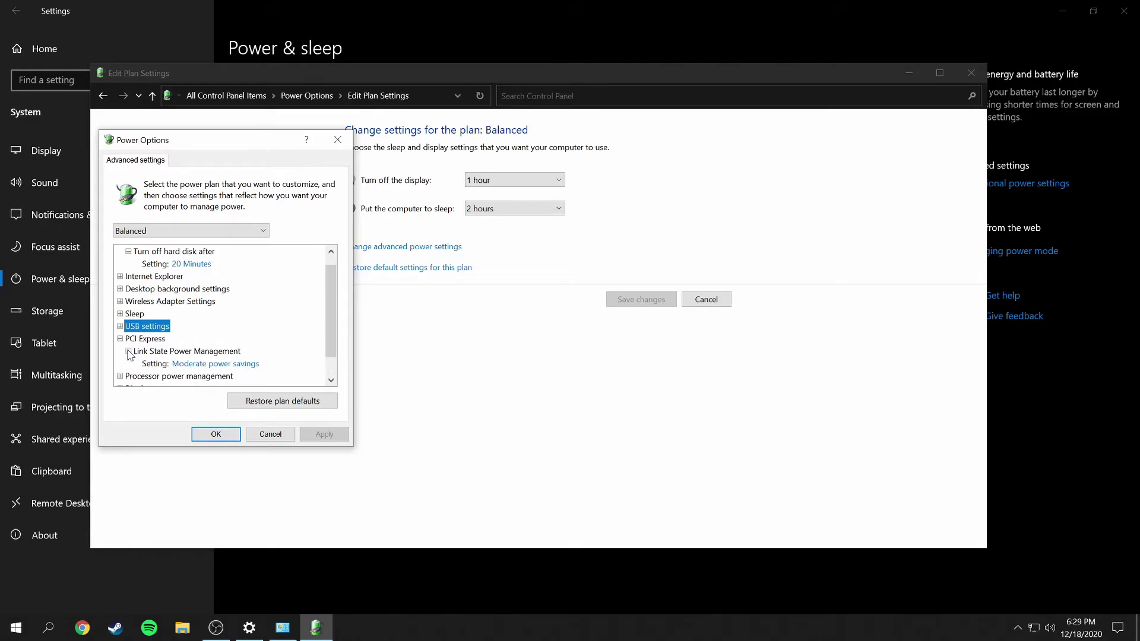
pyautogui.scroll(-1, 261, 339)
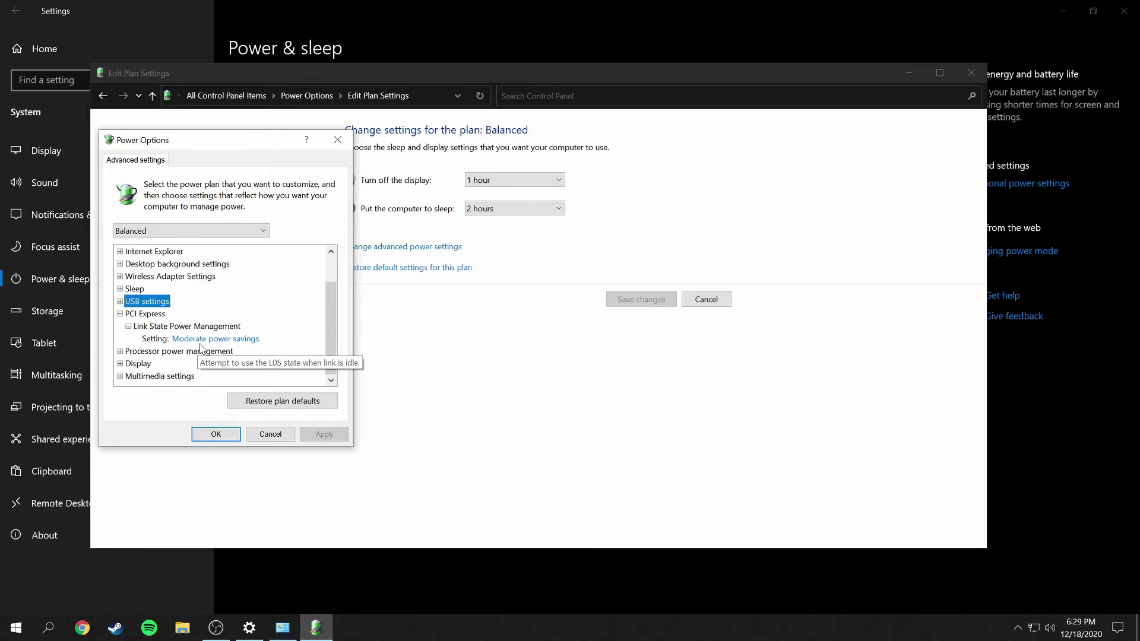
pyautogui.click(242, 340)
pyautogui.click(247, 342)
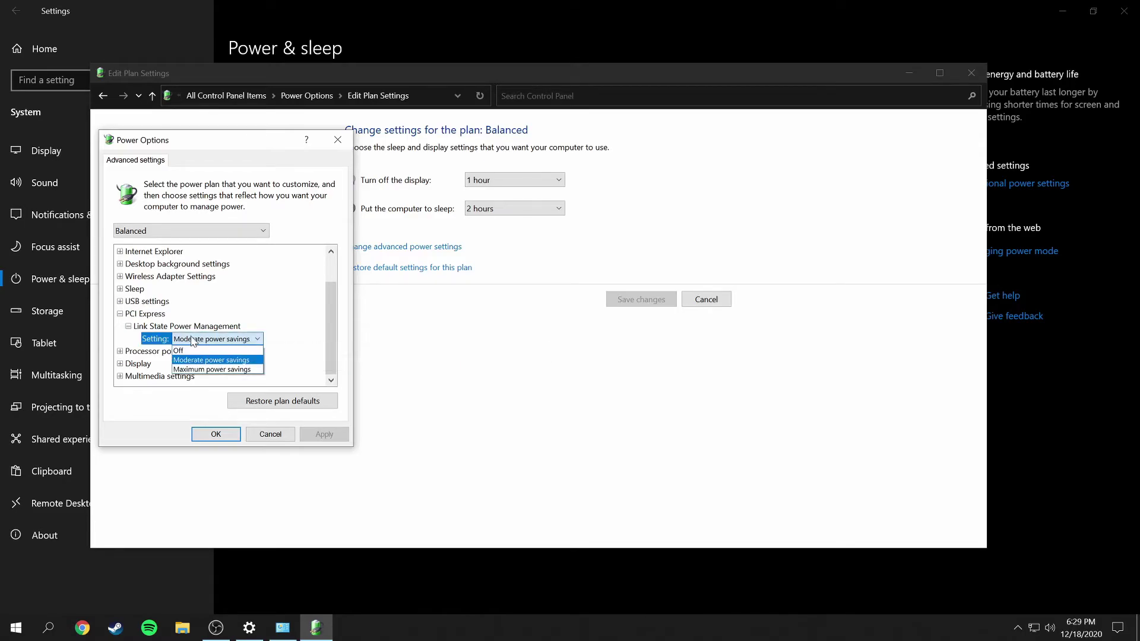
pyautogui.click(245, 340)
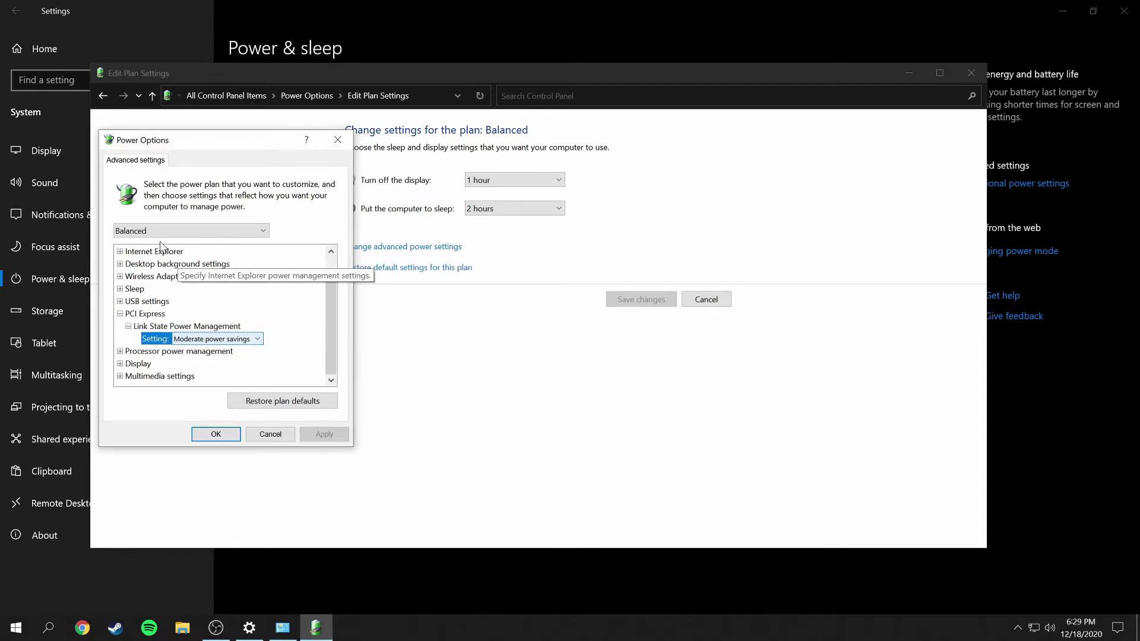
pyautogui.click(120, 314)
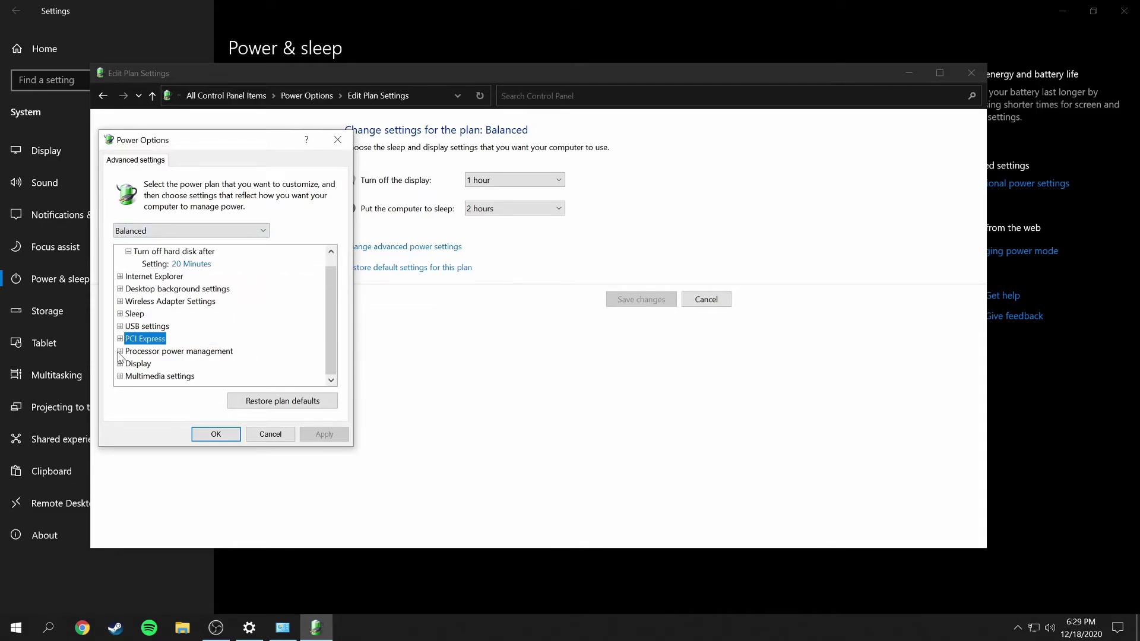
# - Examine the minimum processor state, system cooling policy and maximum processor state under Processor power management, and collapse the group
pyautogui.click(120, 351)
pyautogui.scroll(-1, 255, 348)
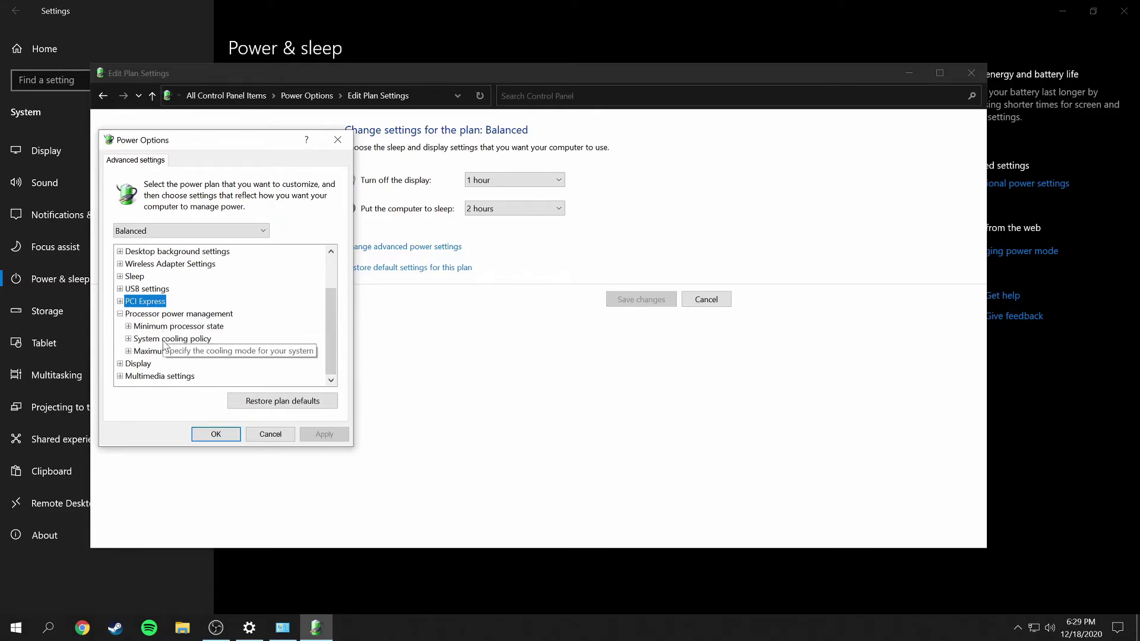
pyautogui.click(128, 339)
pyautogui.click(128, 339)
pyautogui.click(129, 351)
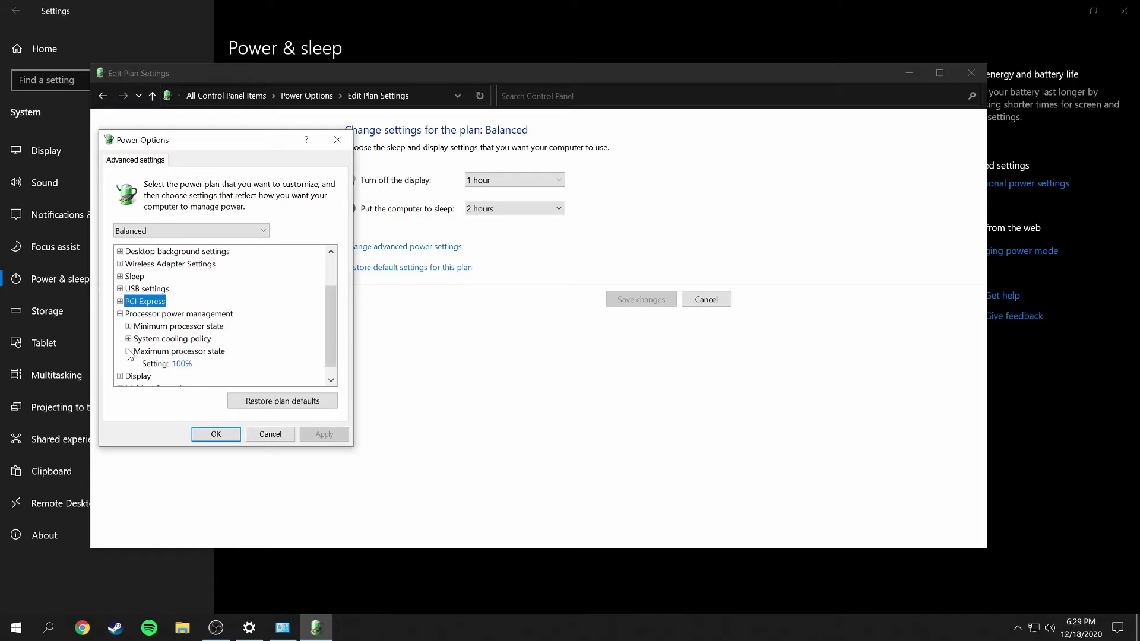
pyautogui.click(128, 351)
pyautogui.click(129, 326)
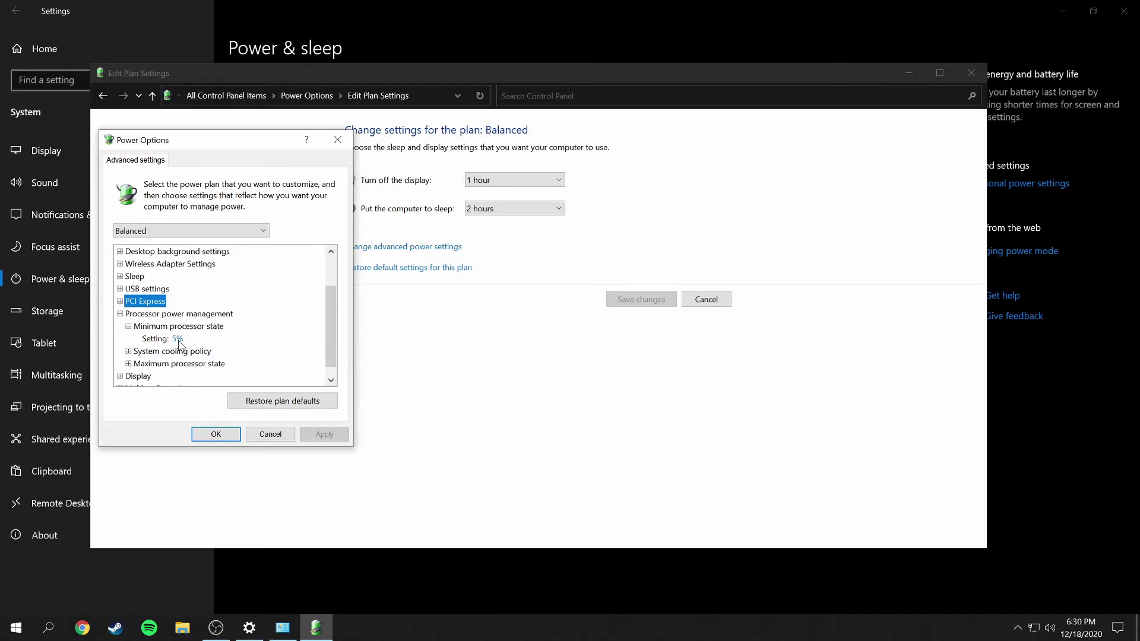
pyautogui.click(129, 326)
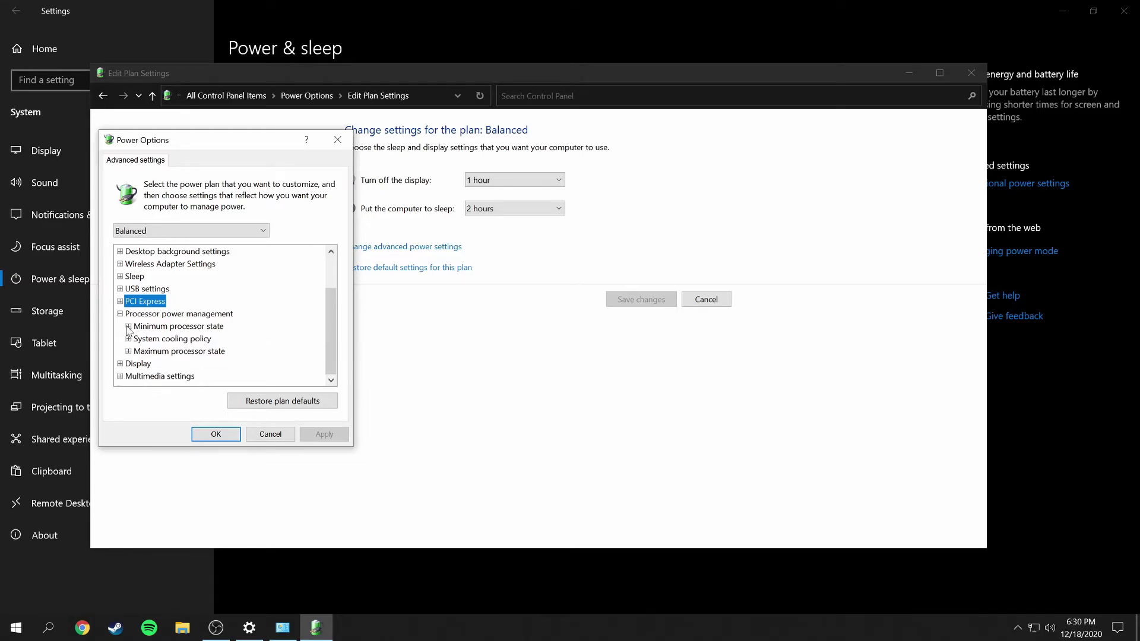
pyautogui.click(128, 351)
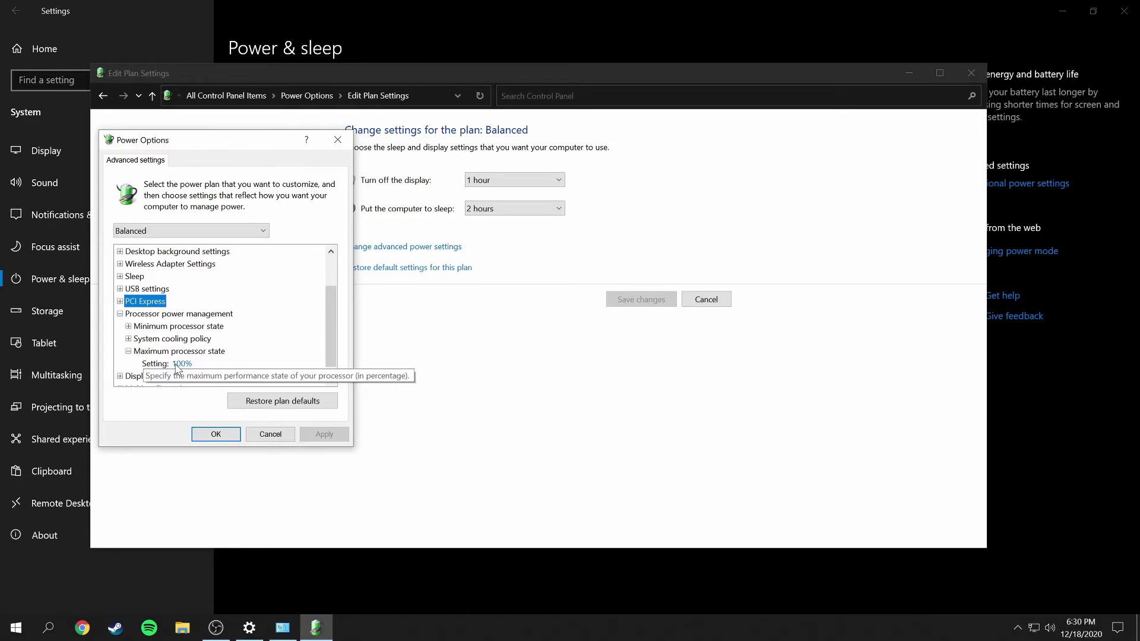
pyautogui.click(128, 351)
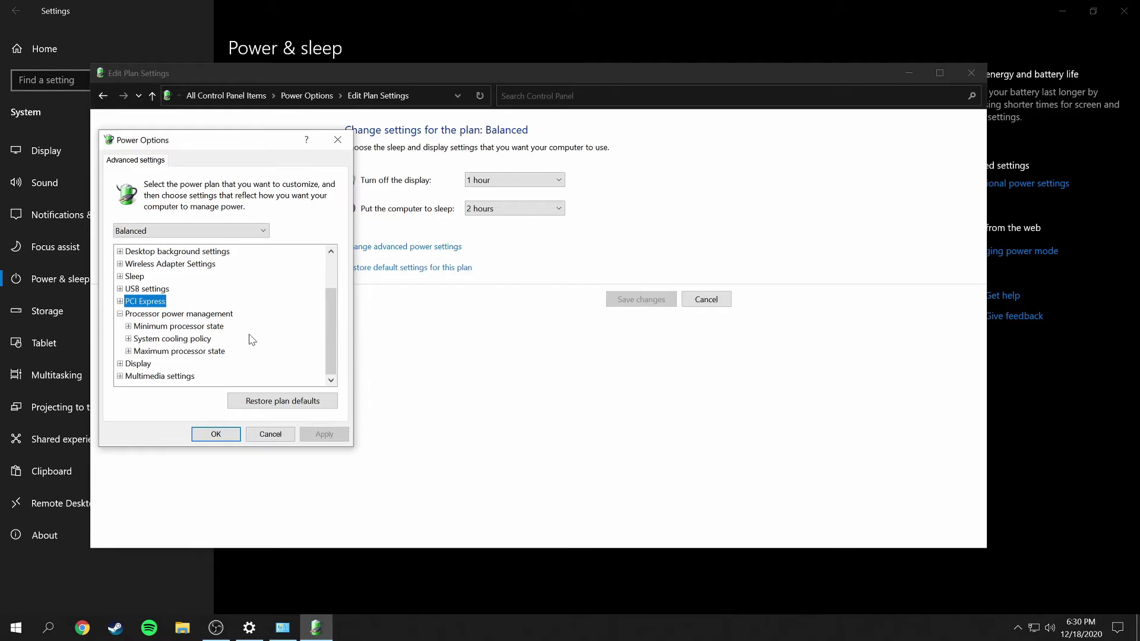
pyautogui.click(120, 314)
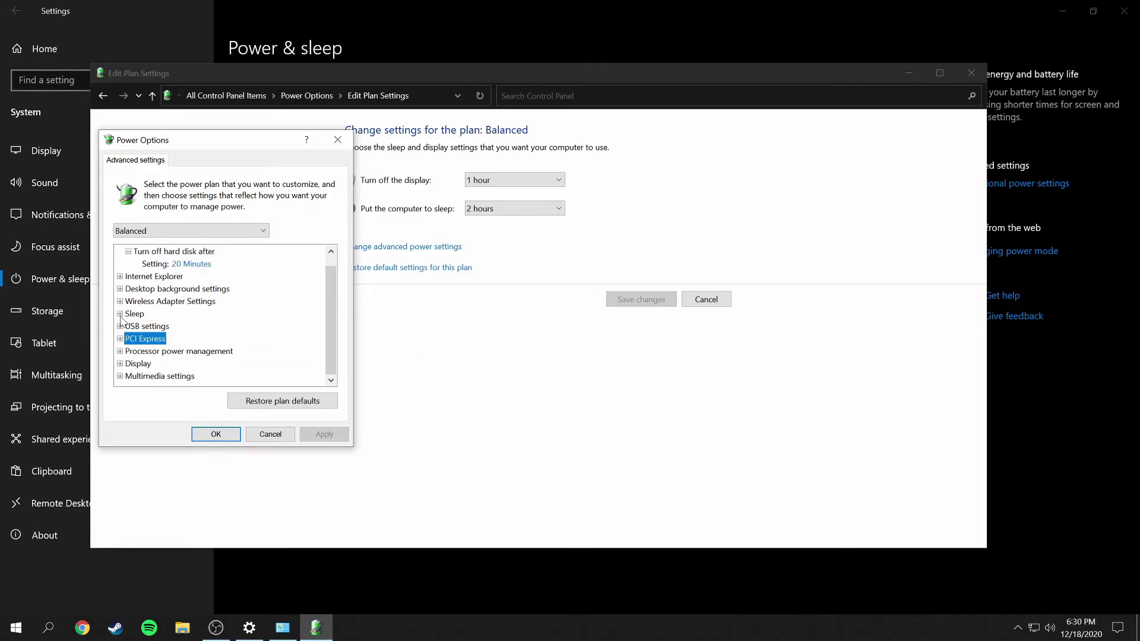
# - Check the Display group's setting and the When sharing media option in the Multimedia settings group
pyautogui.click(120, 364)
pyautogui.click(129, 364)
pyautogui.click(128, 363)
pyautogui.click(120, 351)
pyautogui.click(120, 377)
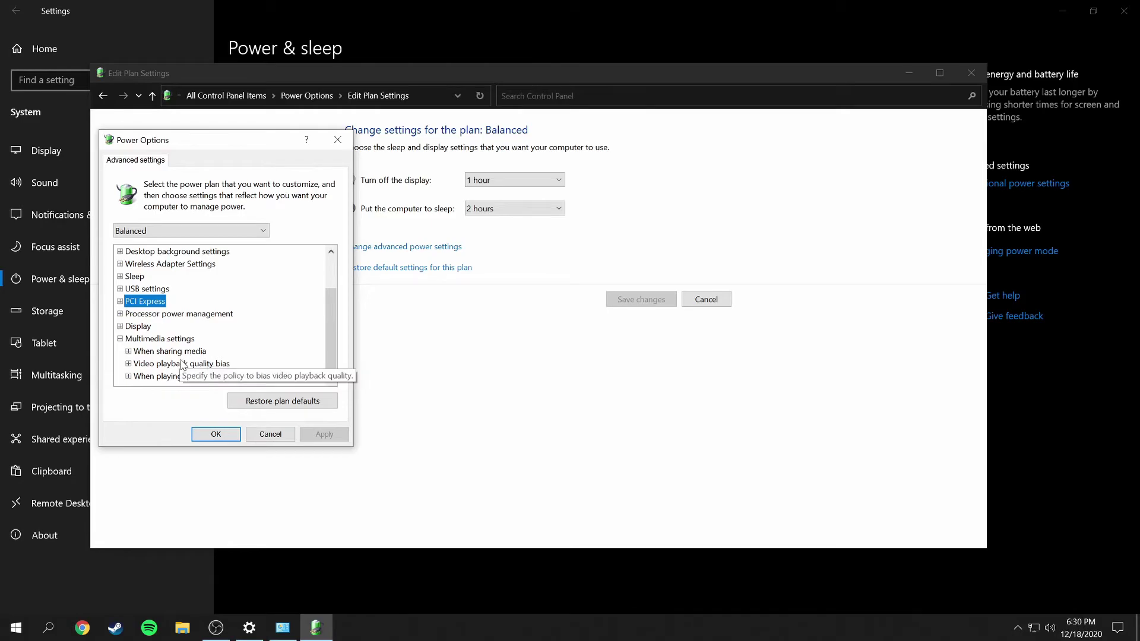
pyautogui.click(128, 351)
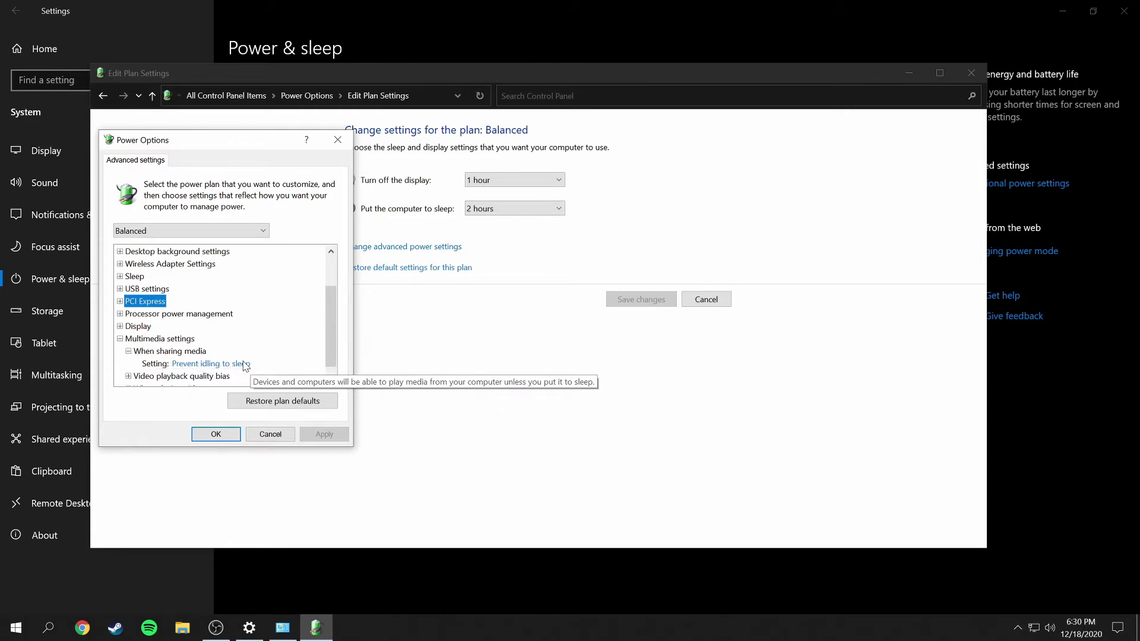
pyautogui.click(129, 351)
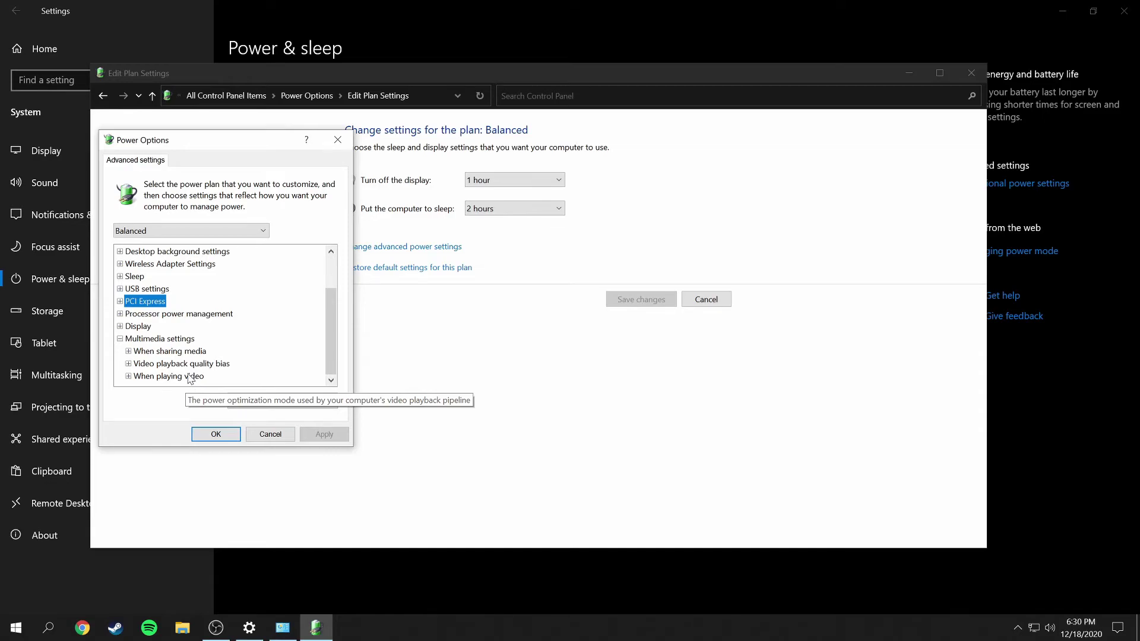
# - View the advanced settings of the High performance and Power saver plans, and return to Balanced with its Hard disk group collapsed
pyautogui.click(152, 232)
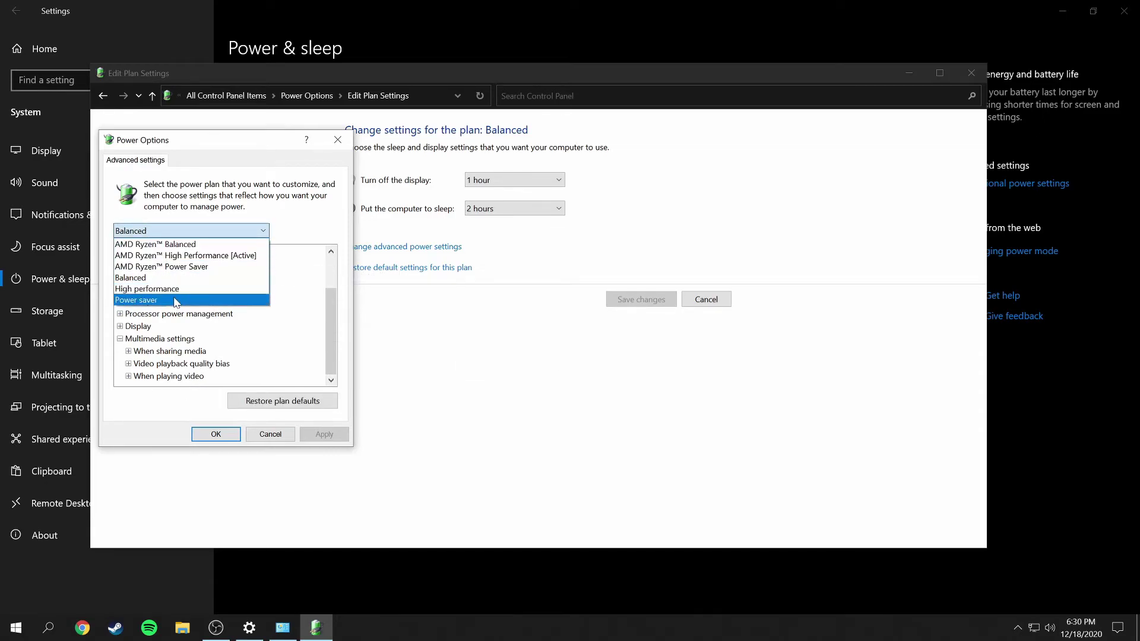
pyautogui.click(150, 289)
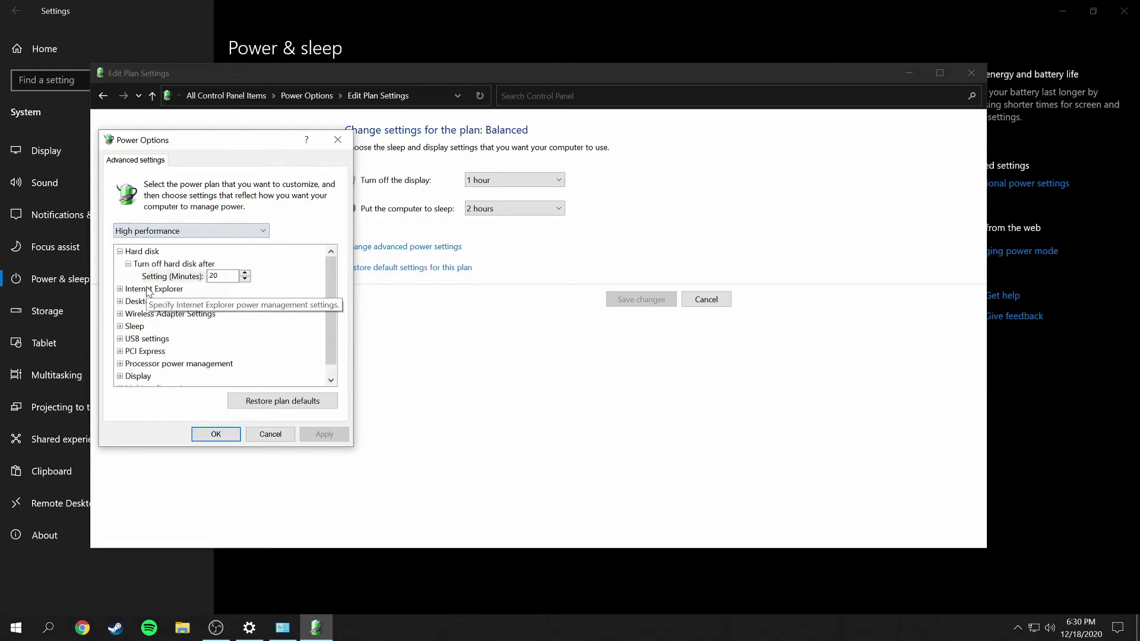
pyautogui.click(120, 252)
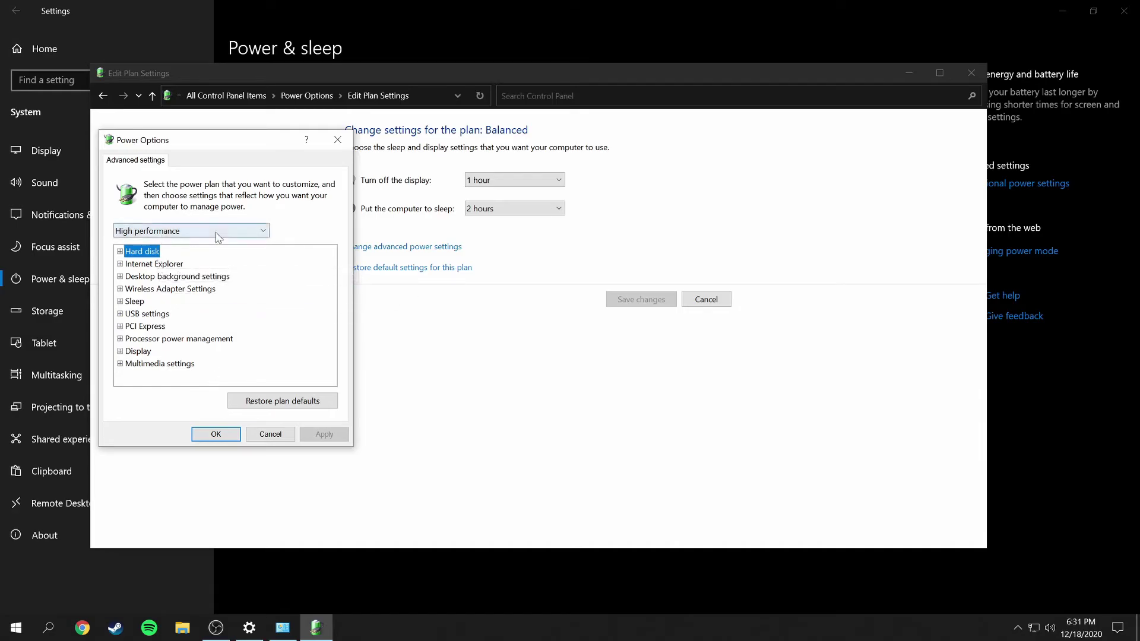
pyautogui.click(268, 235)
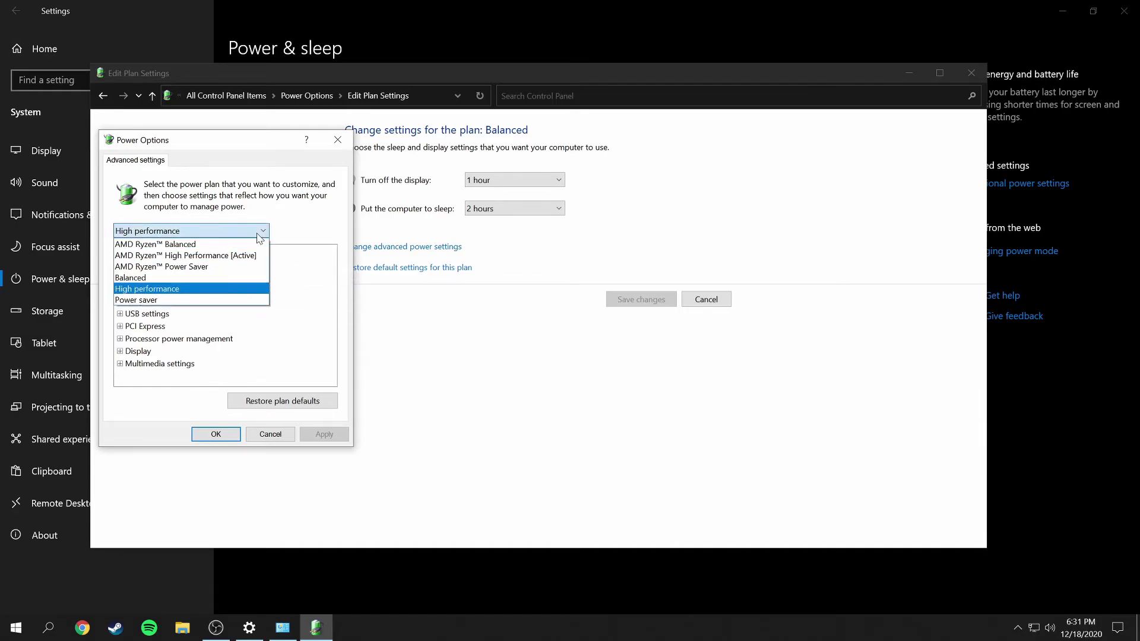
pyautogui.click(190, 301)
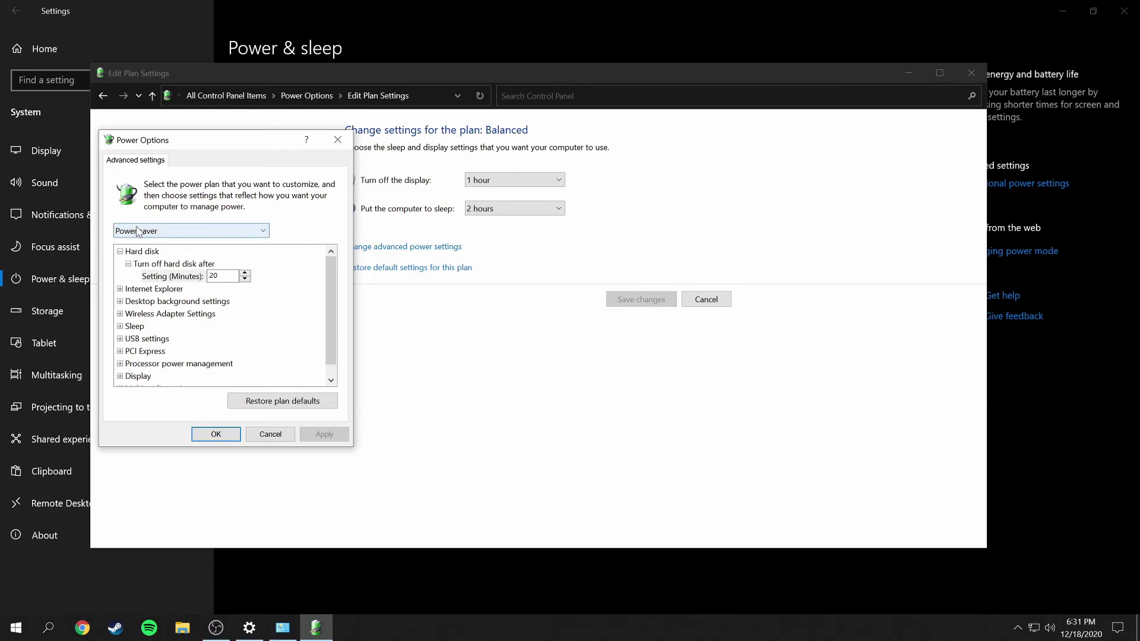
pyautogui.scroll(-1, 249, 337)
pyautogui.scroll(1, 179, 314)
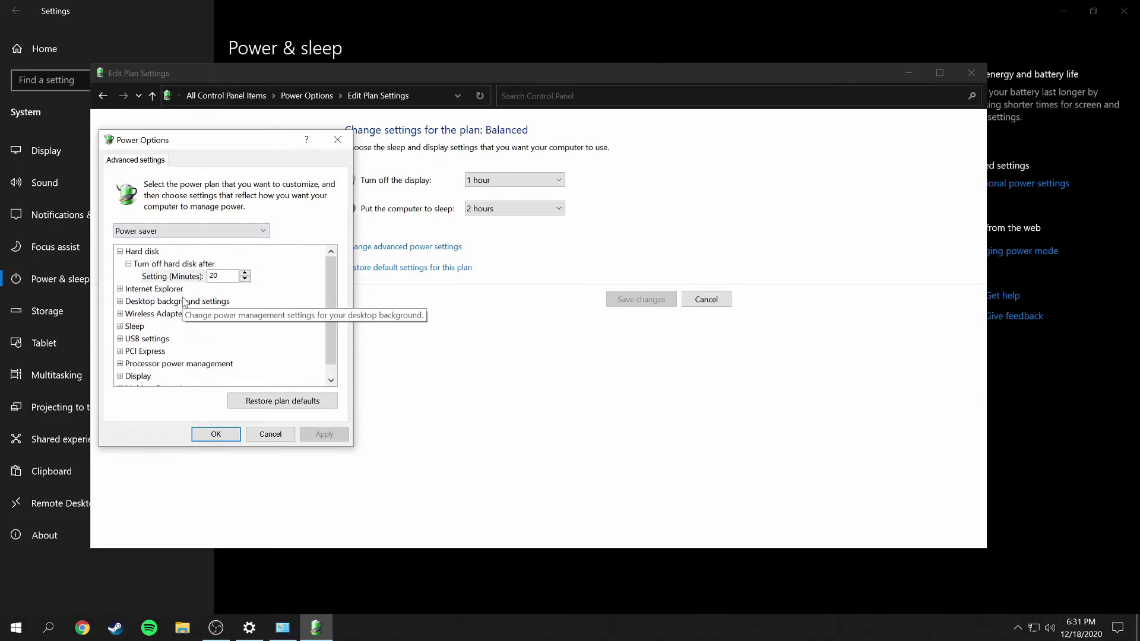
pyautogui.click(262, 233)
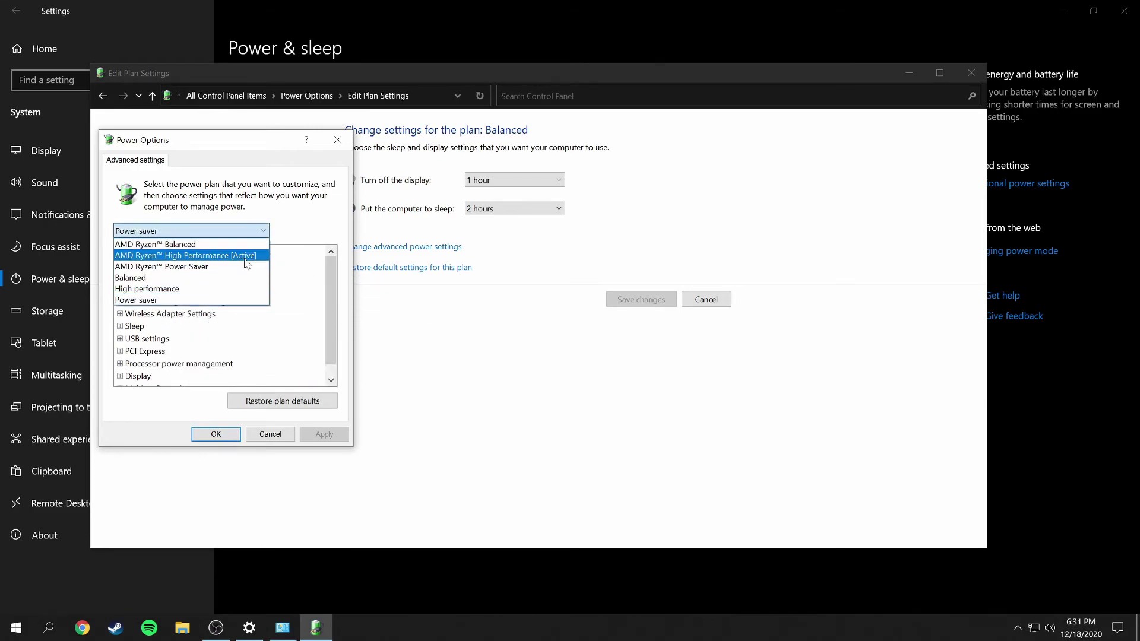
pyautogui.click(204, 279)
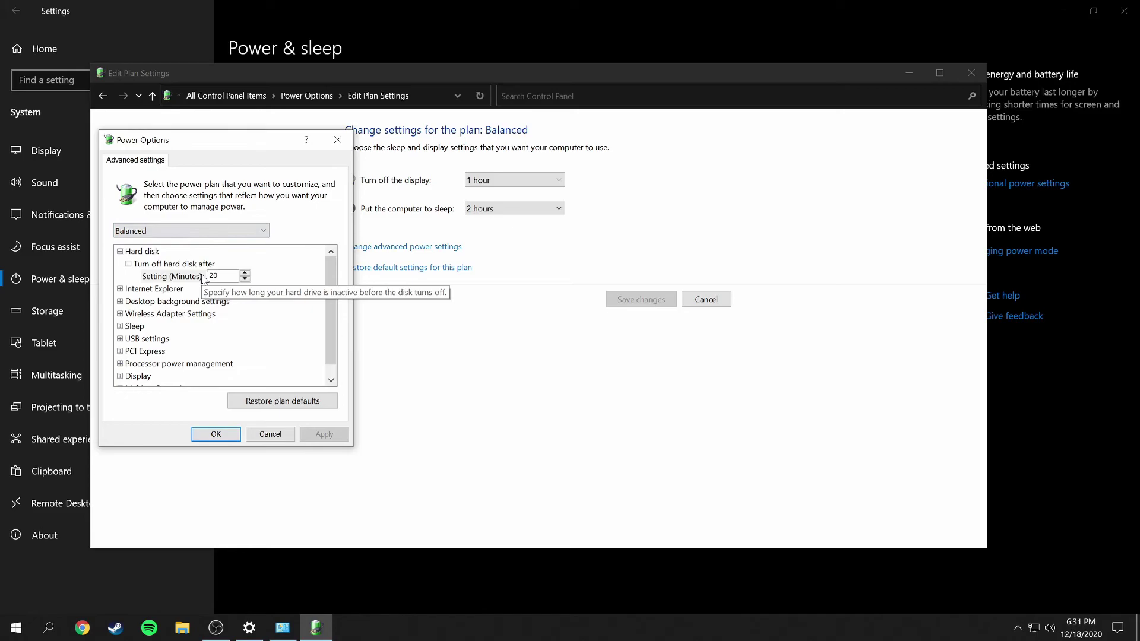
pyautogui.click(120, 251)
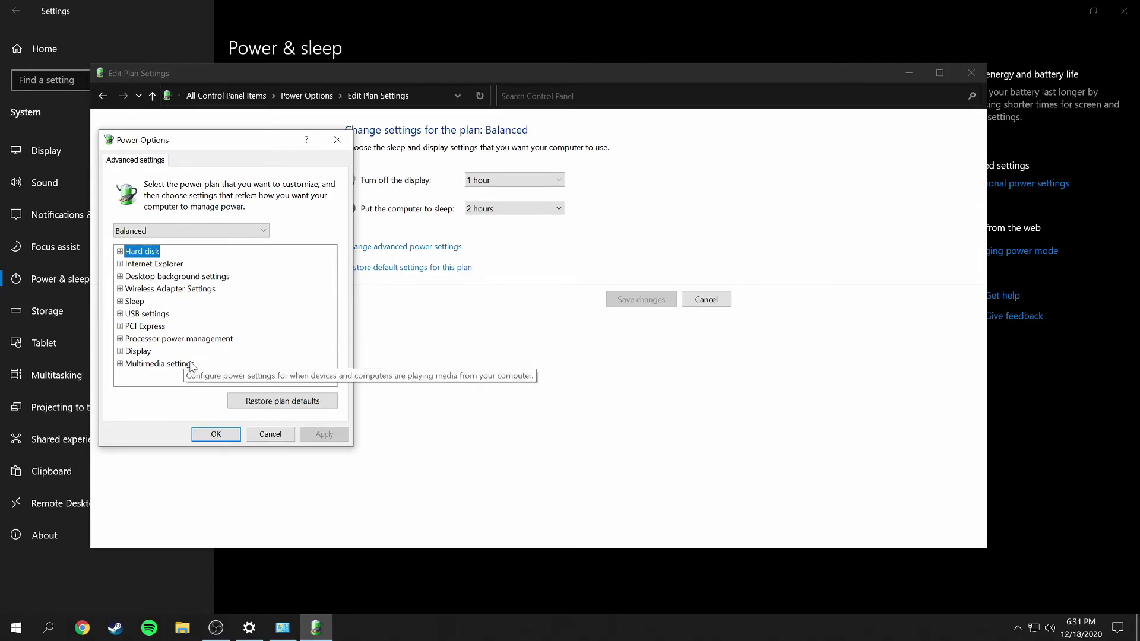
# - View the advanced settings of the AMD Ryzen Balanced, High Performance and Power Saver plans, and leave plan editing without changes
pyautogui.click(231, 231)
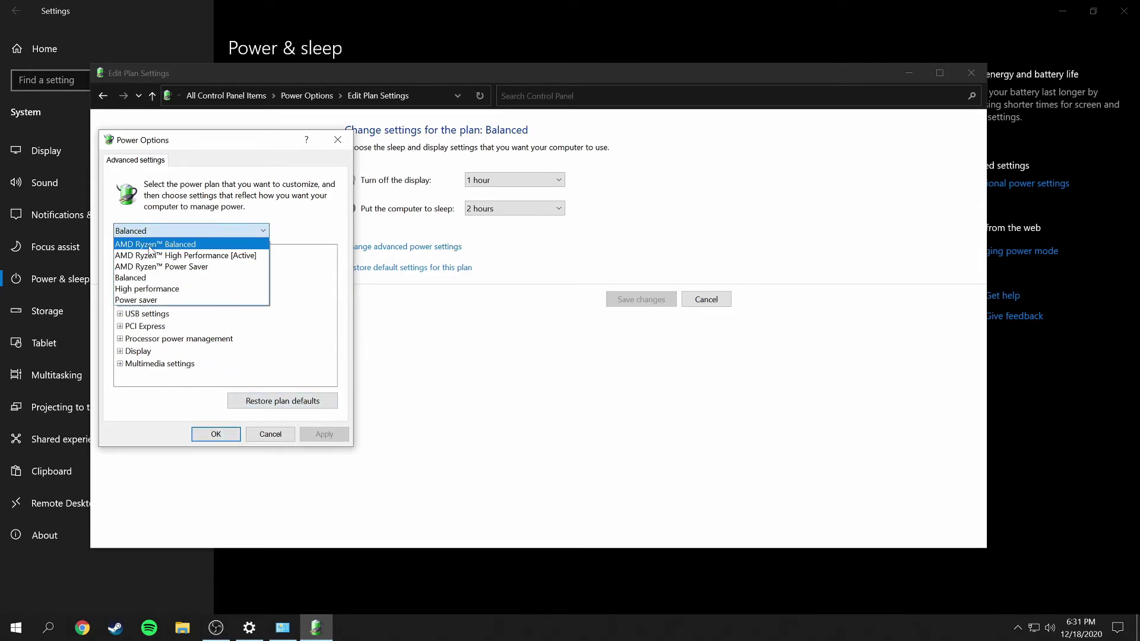
pyautogui.click(153, 245)
pyautogui.click(178, 231)
pyautogui.click(176, 255)
pyautogui.click(181, 231)
pyautogui.click(183, 265)
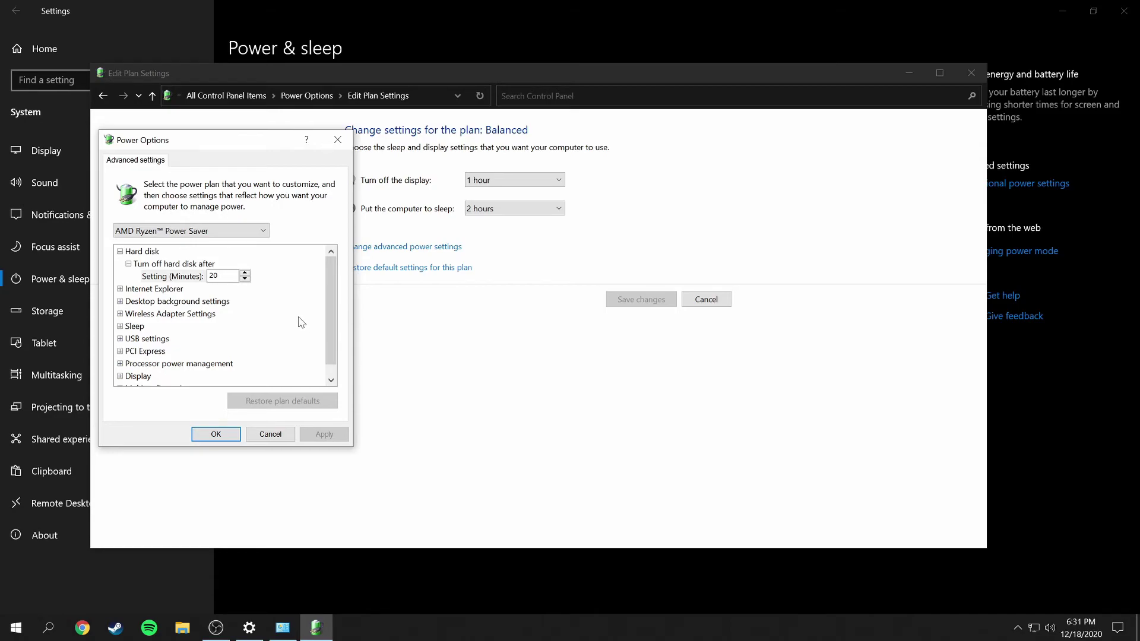
pyautogui.click(216, 434)
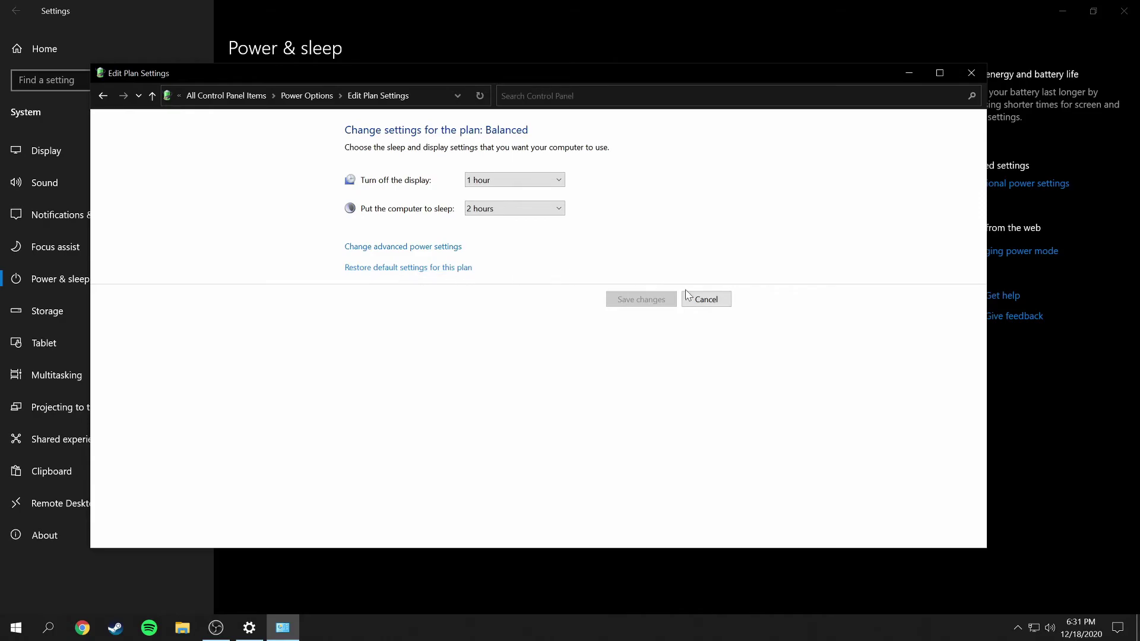
pyautogui.click(701, 301)
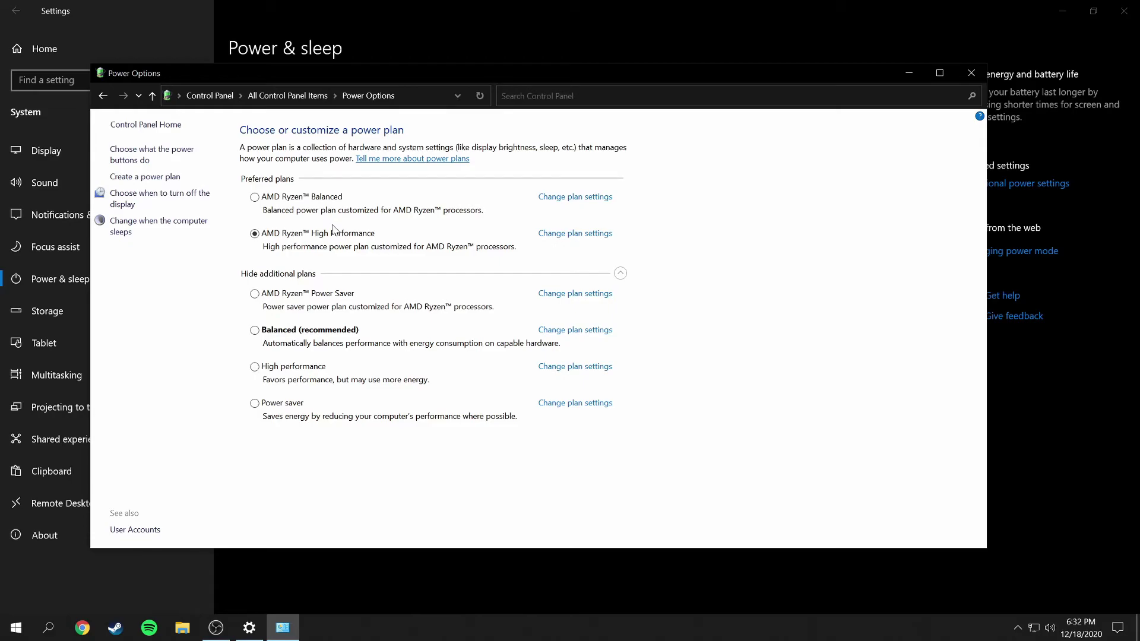
# - Look over the form for creating a power plan, cancel it, and close the Power Options and Settings windows
pyautogui.click(619, 273)
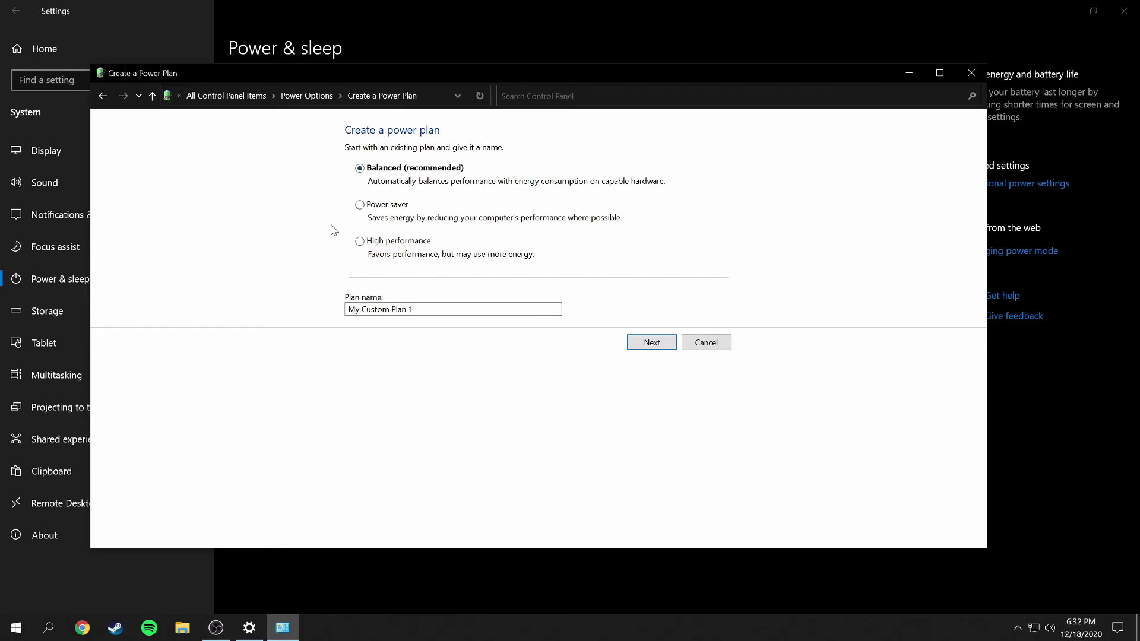
pyautogui.click(720, 343)
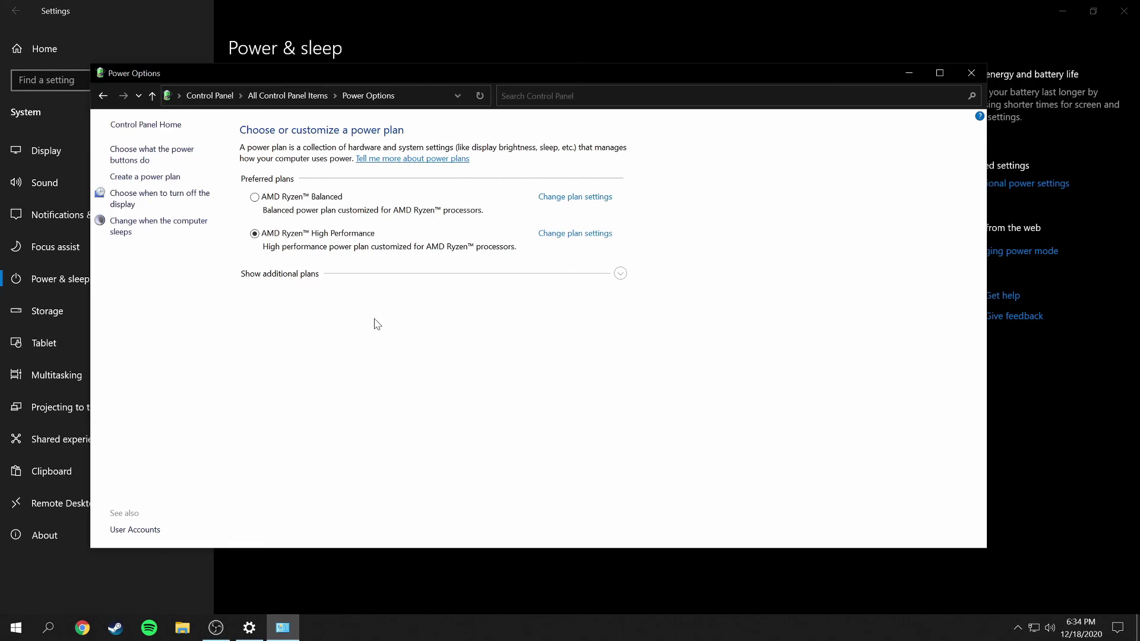
pyautogui.click(971, 72)
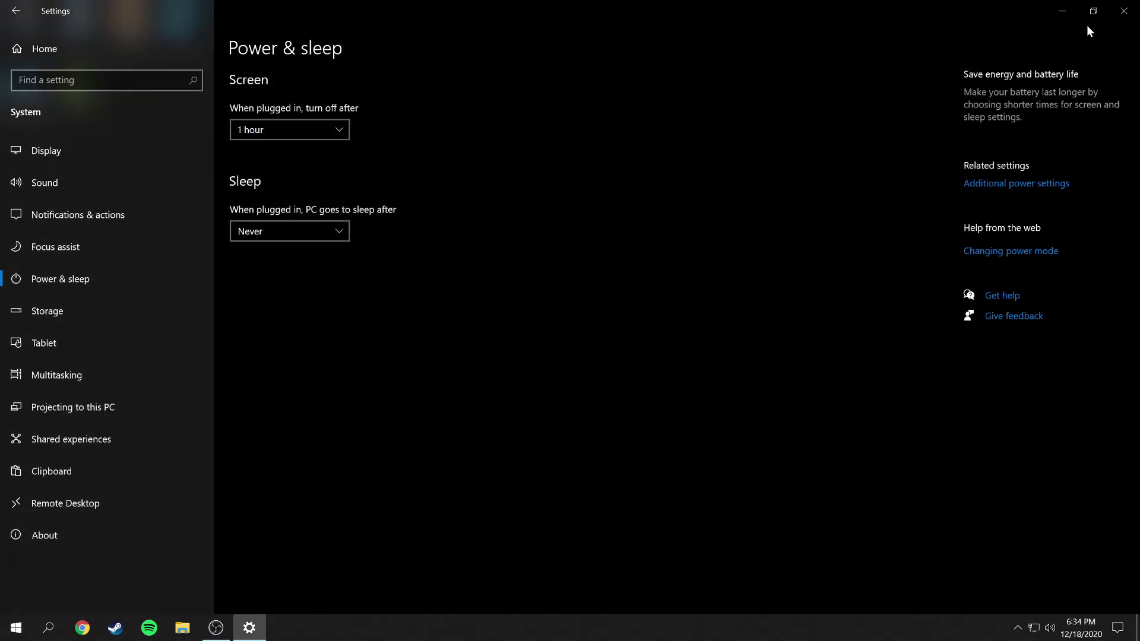
pyautogui.click(1126, 18)
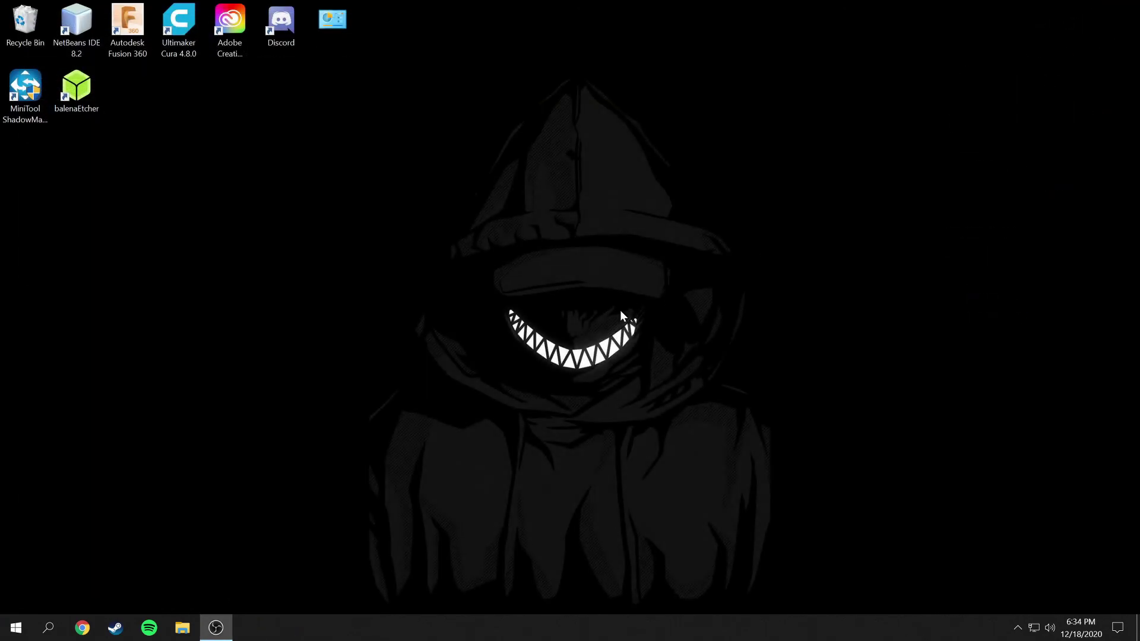